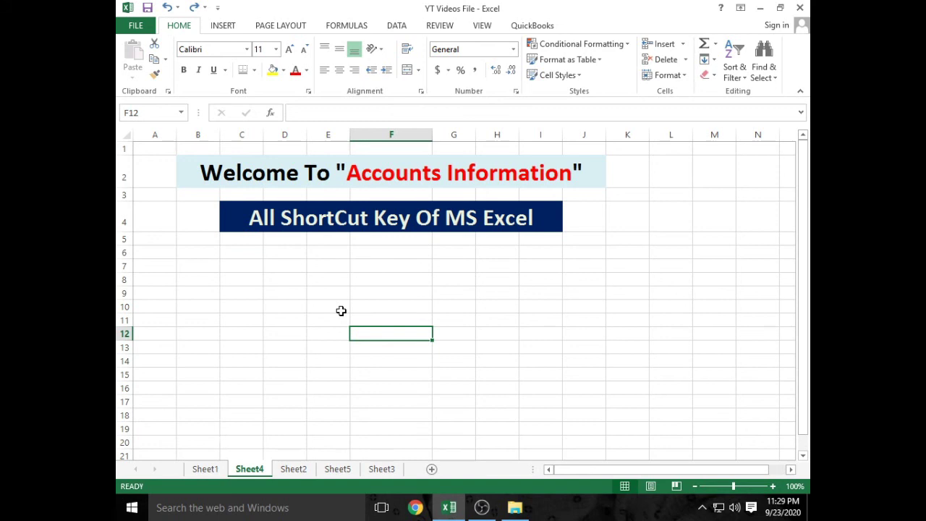
Freeze panes above row 12 and left of column F with Alt+W, F, F
key("alt")
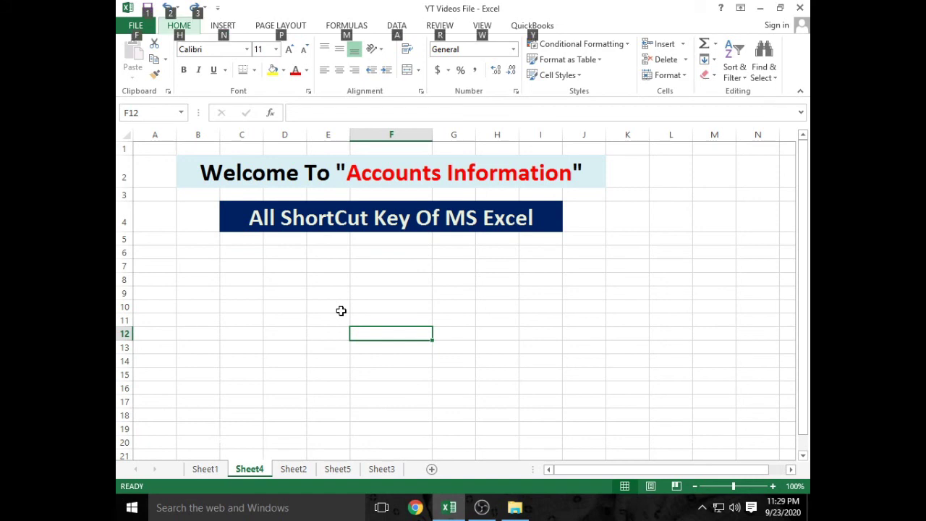
key("w")
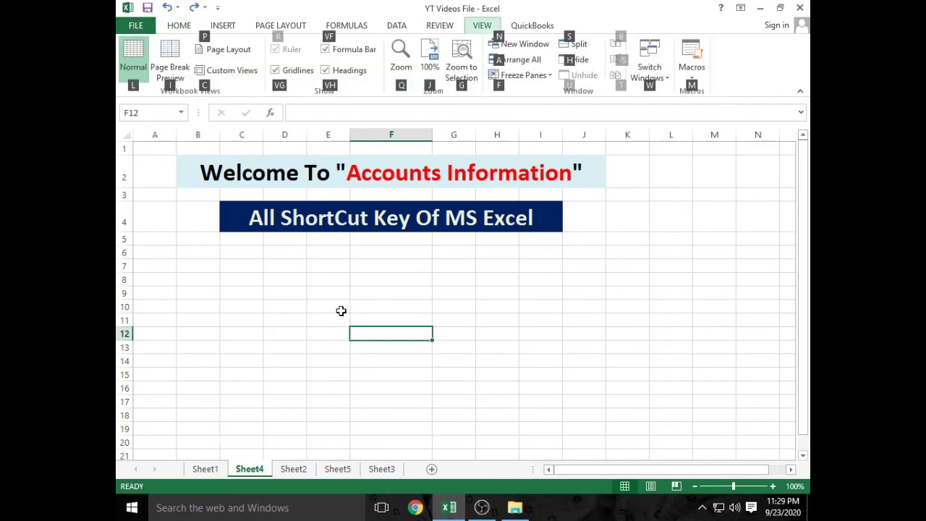
key("f")
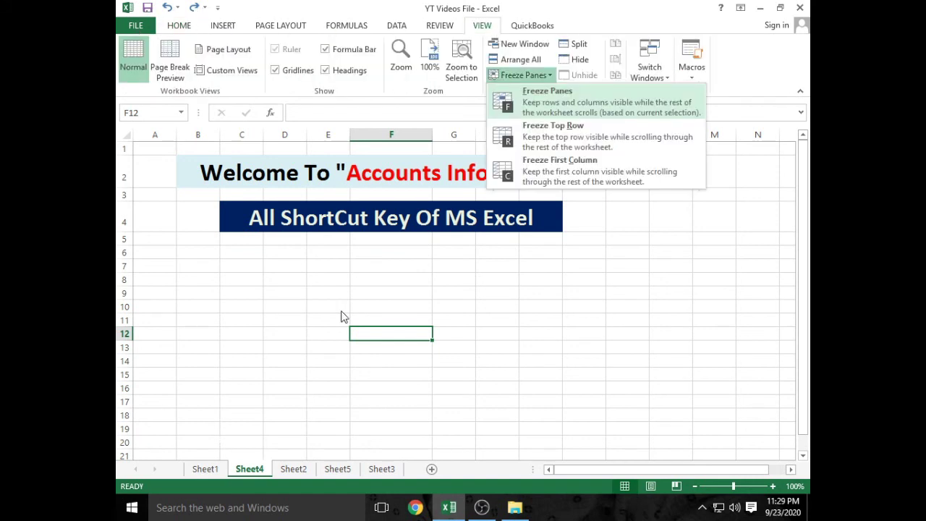
key("f")
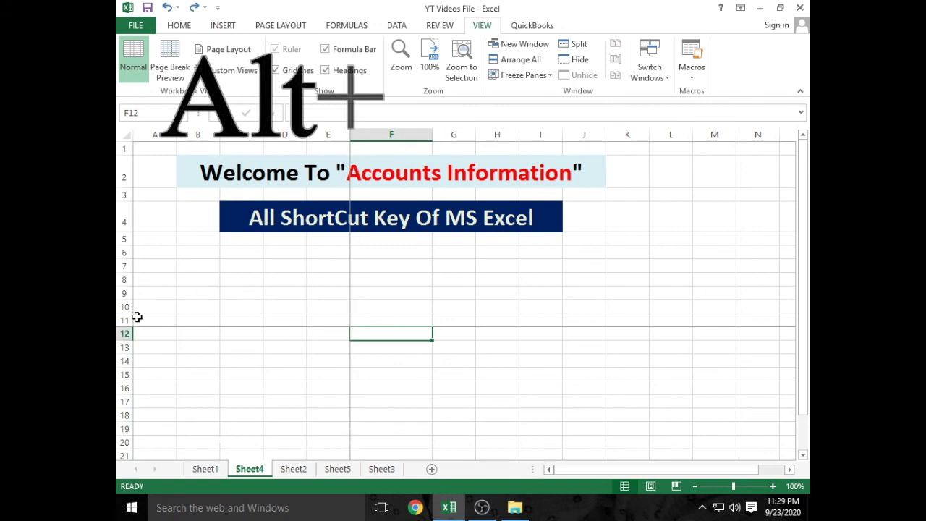
Select cells across the frozen and scrolling areas, including A5:E11 and F5:H11
left_click_drag(141, 319, 557, 320)
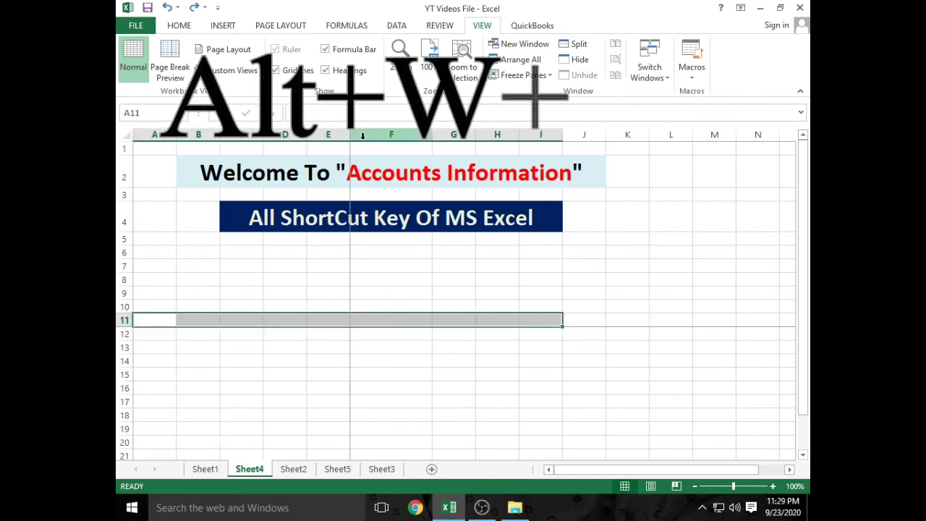
left_click(340, 136)
left_click(327, 306)
left_click(330, 246)
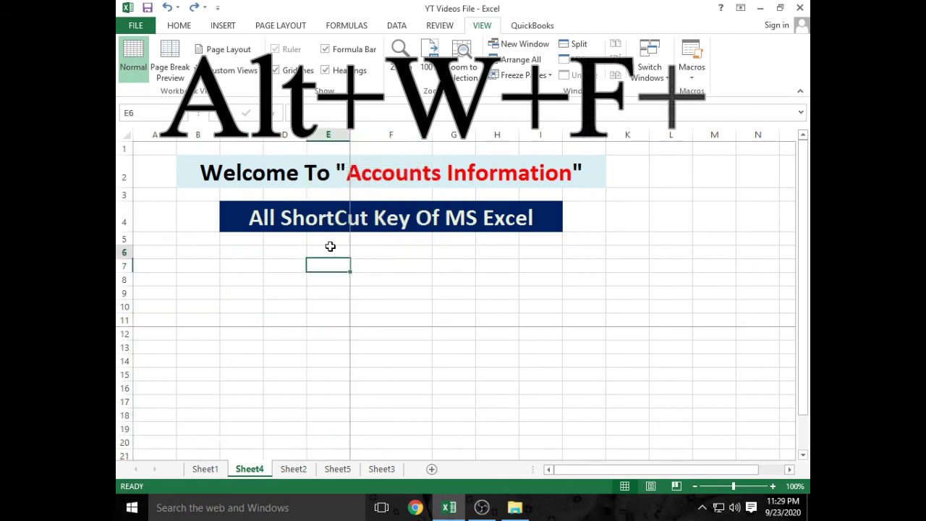
left_click_drag(330, 246, 331, 432)
left_click(368, 386)
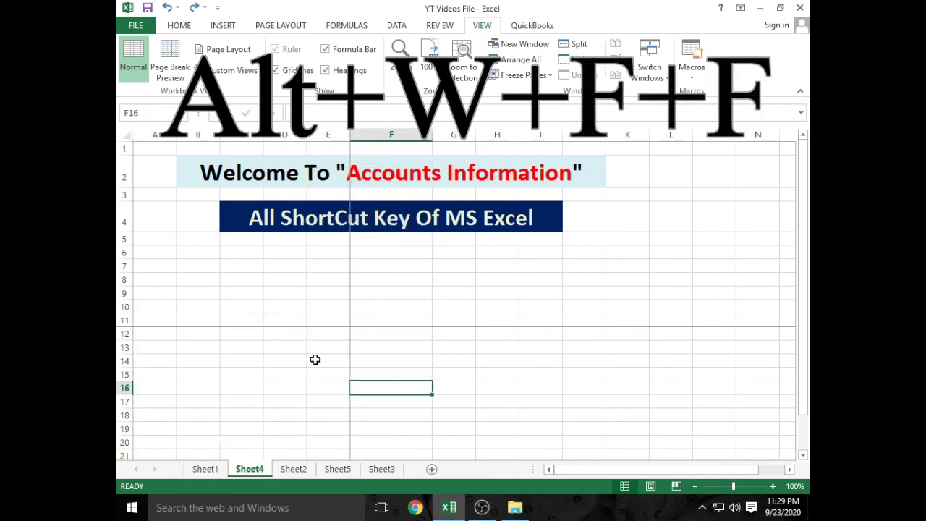
left_click(243, 334)
left_click_drag(327, 265, 340, 321)
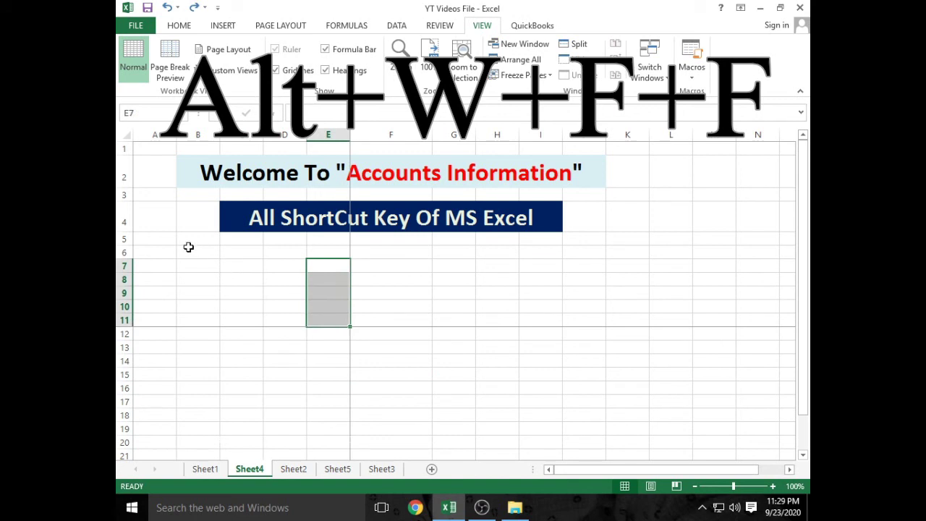
left_click_drag(166, 236, 334, 314)
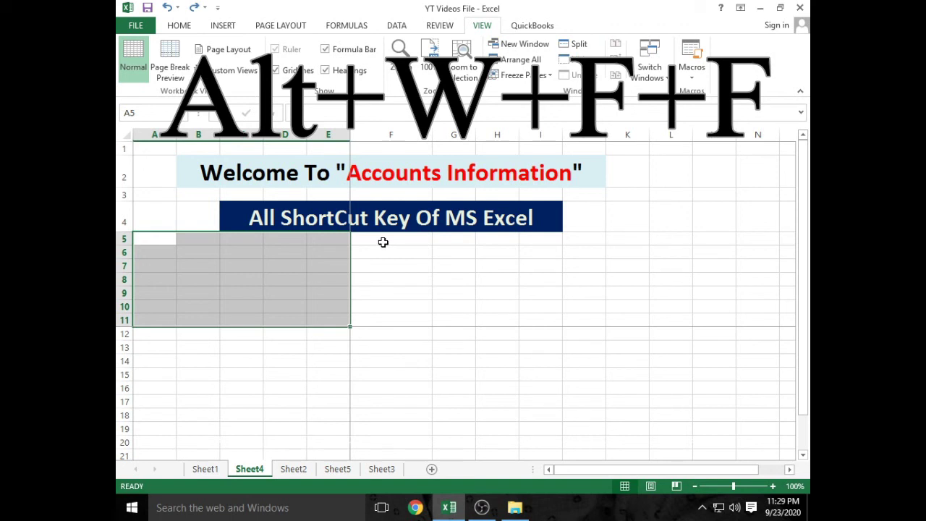
left_click_drag(383, 242, 499, 317)
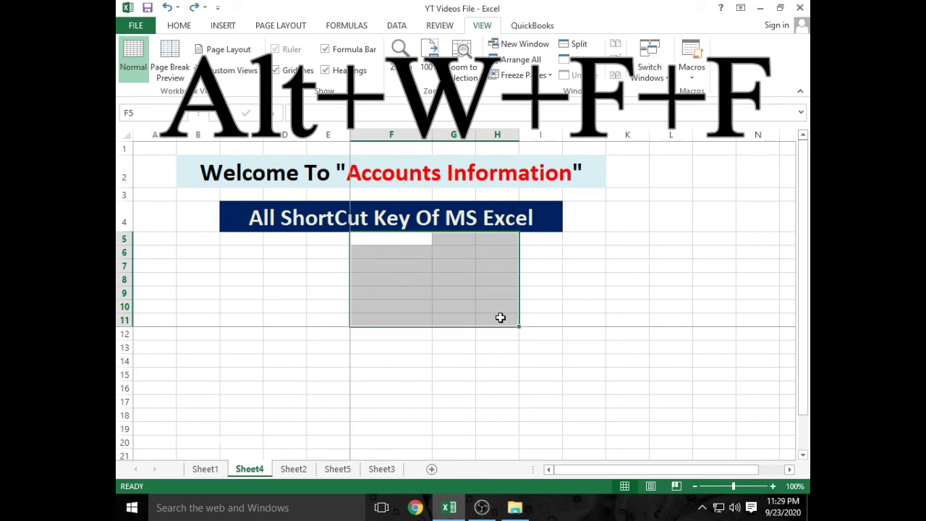
left_click(531, 293)
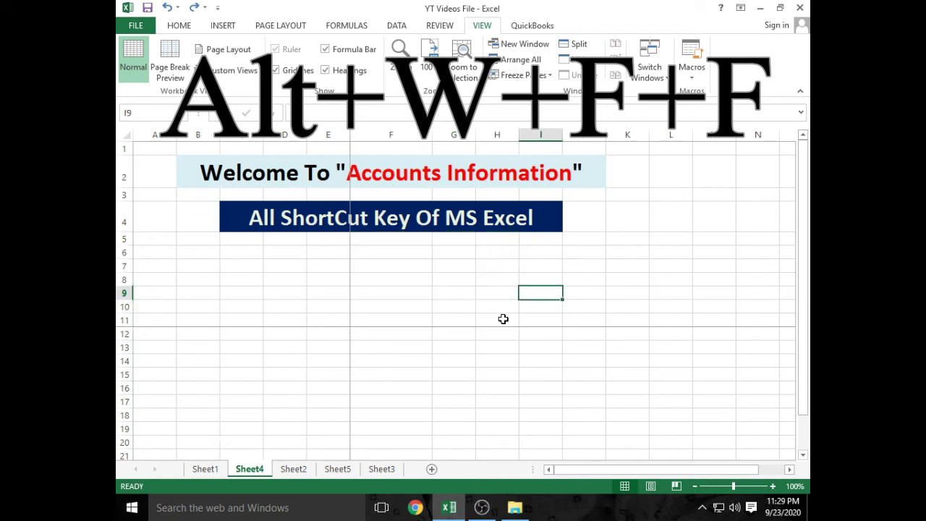
Unfreeze the panes on Sheet4 with Alt+W, F, F, then select G12
key("alt")
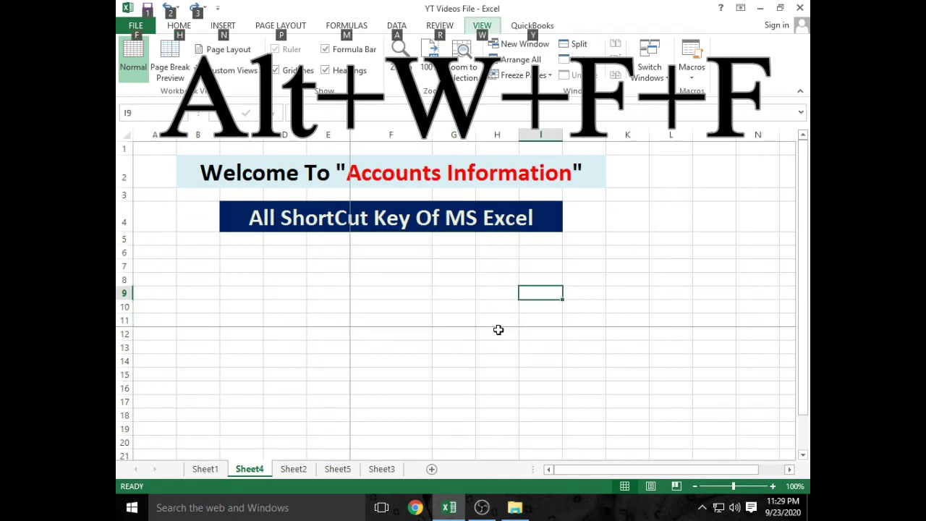
key("w")
key("f")
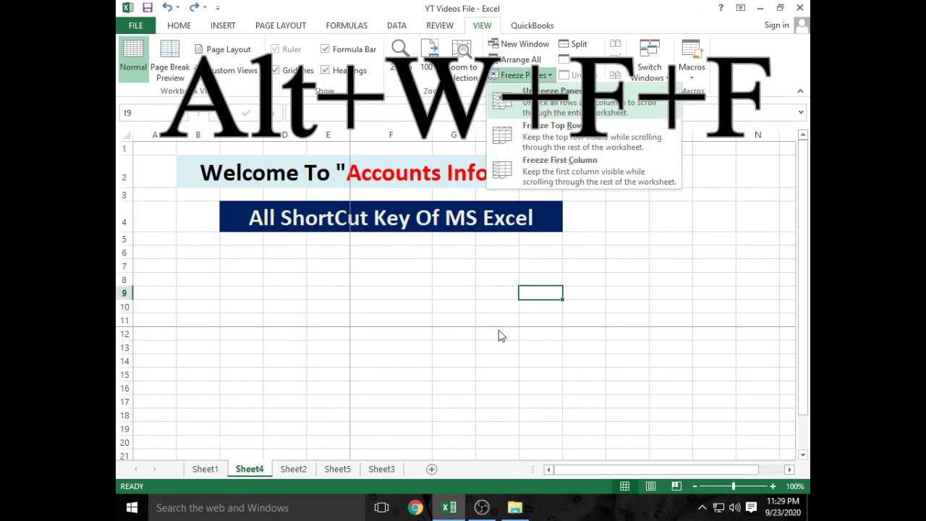
key("f")
left_click(467, 334)
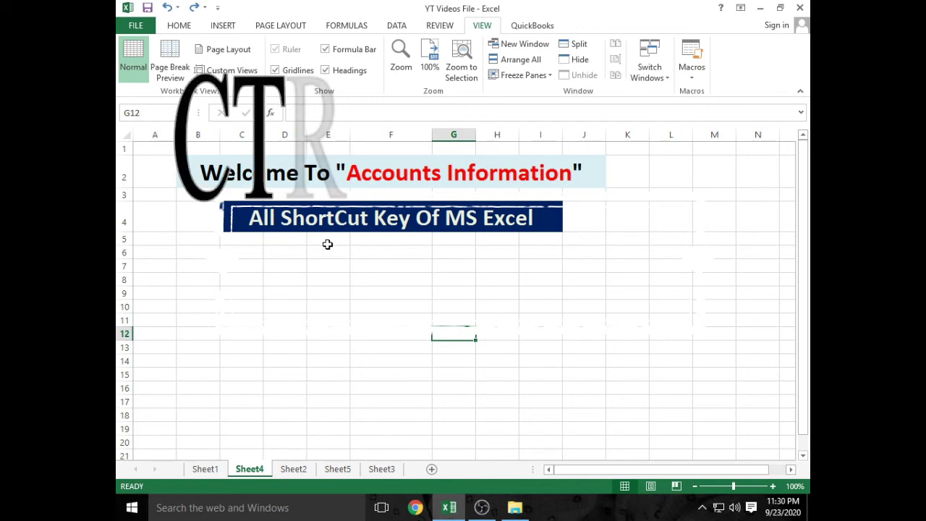
left_click(320, 279)
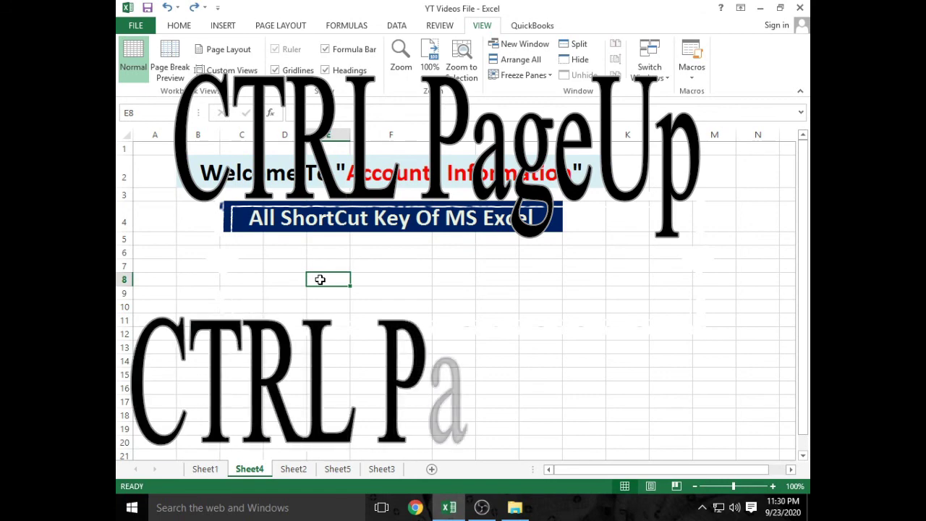
key("ctrl+Page_Up")
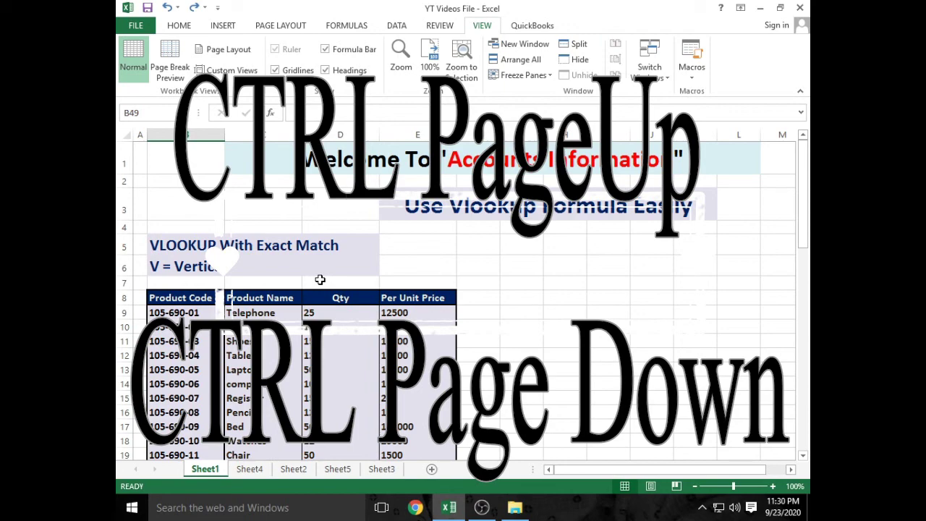
key("ctrl+Page_Down")
key("ctrl+Page_Down")
key("ctrl+Page_Down")
key("ctrl+Page_Down")
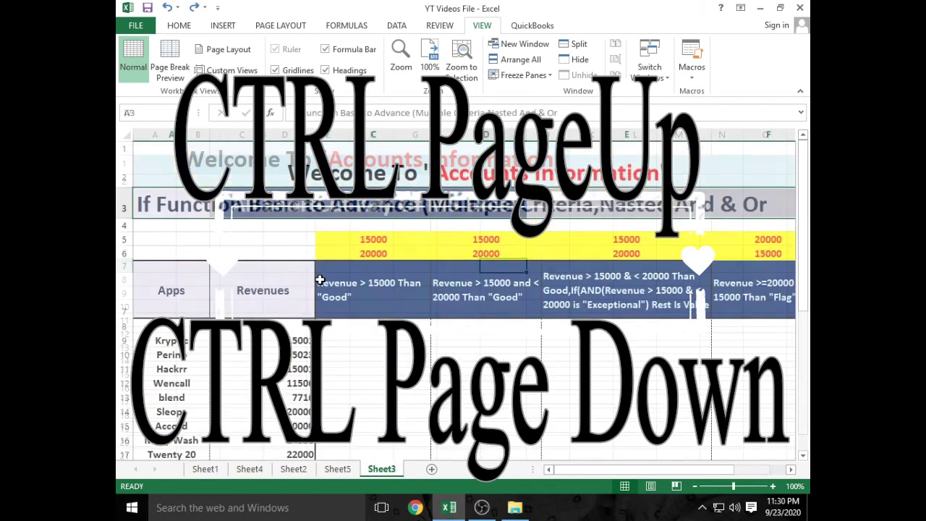
key("ctrl+Page_Up")
key("ctrl+Page_Up")
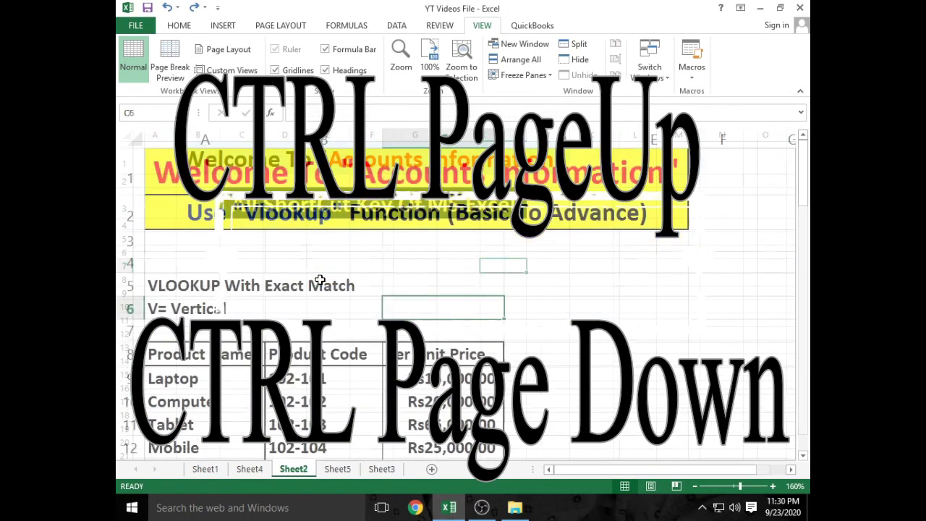
key("ctrl+Page_Up")
key("ctrl+Page_Up")
key("ctrl+Page_Down")
key("ctrl+Page_Down")
key("ctrl+Page_Down")
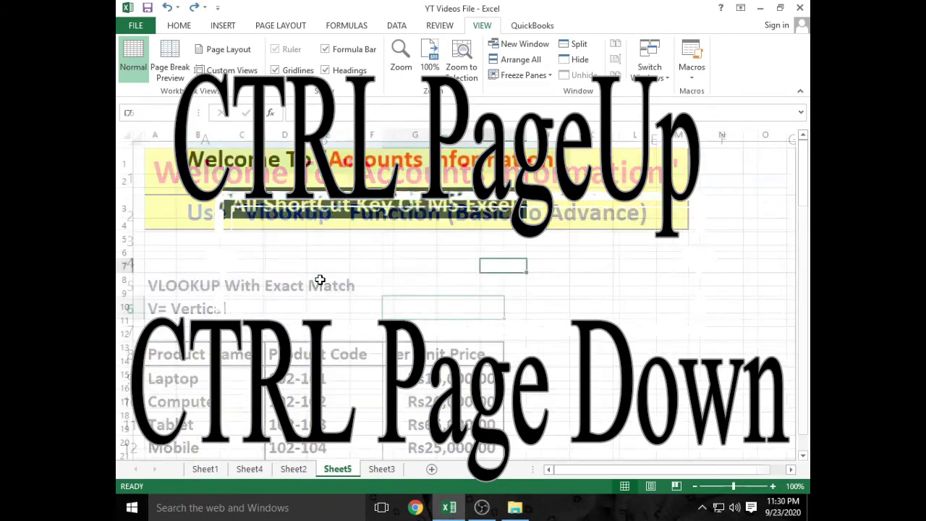
key("ctrl+Page_Down")
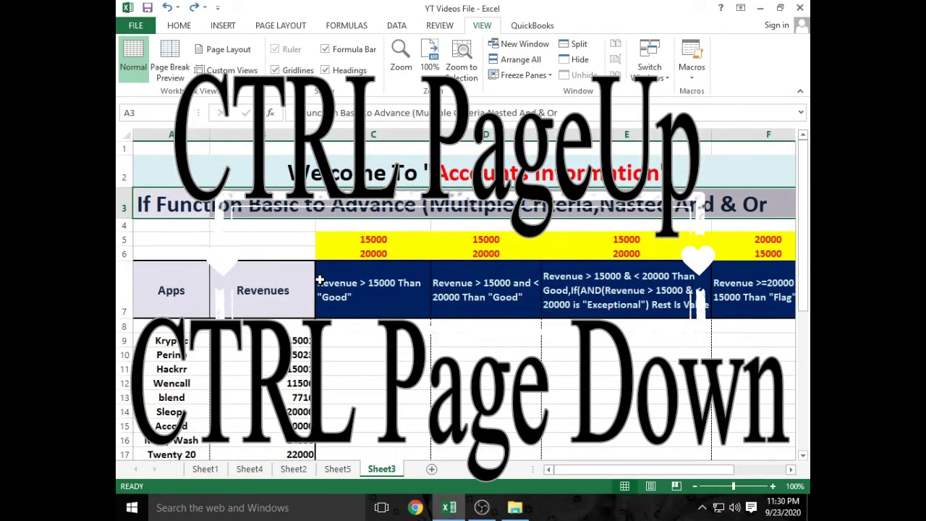
key("ctrl+Page_Up")
key("ctrl+Page_Up")
key("ctrl+Page_Up")
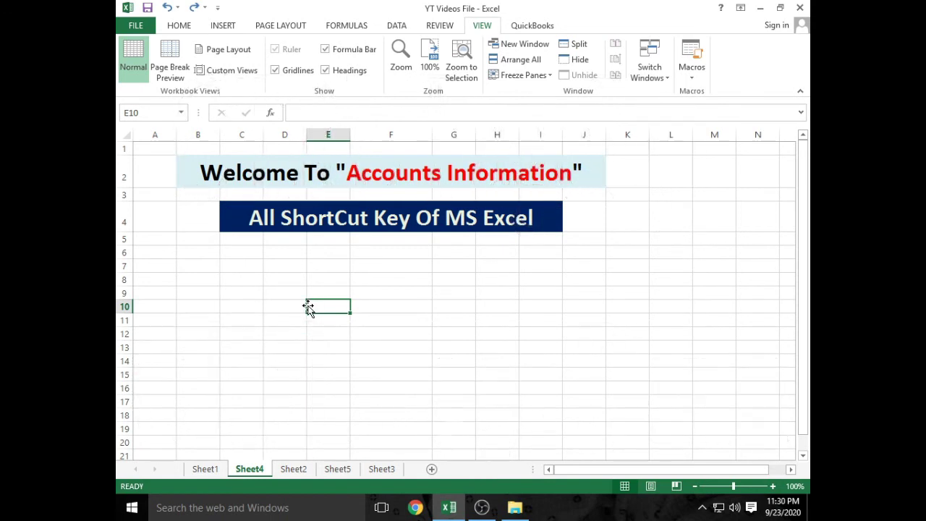
left_click(309, 291)
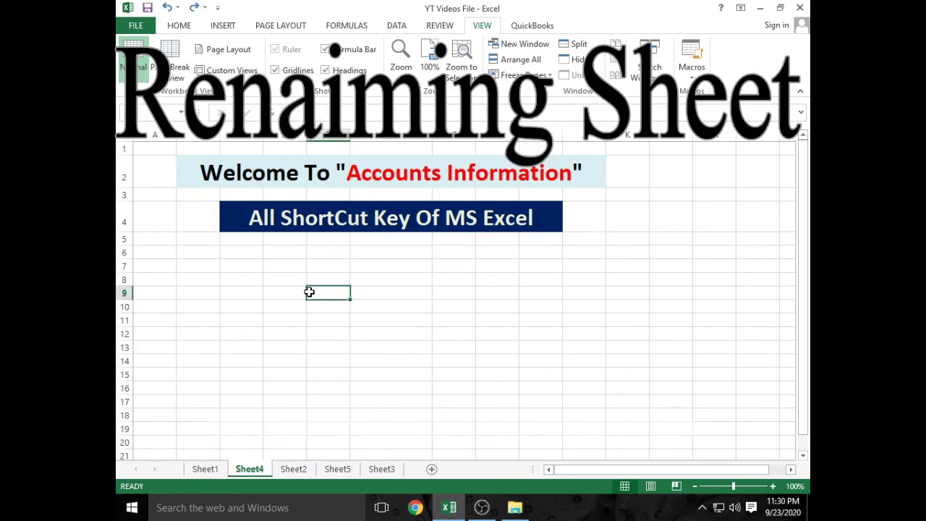
left_click(406, 185)
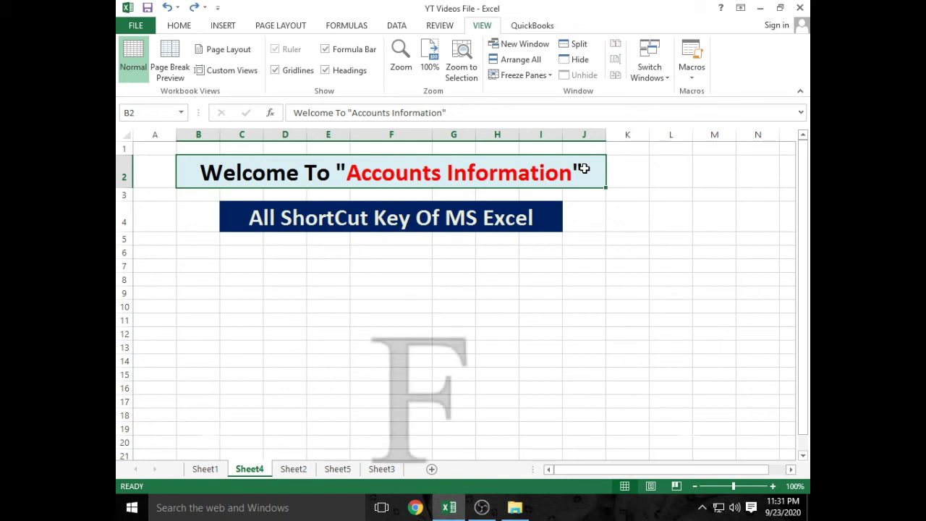
key("F2")
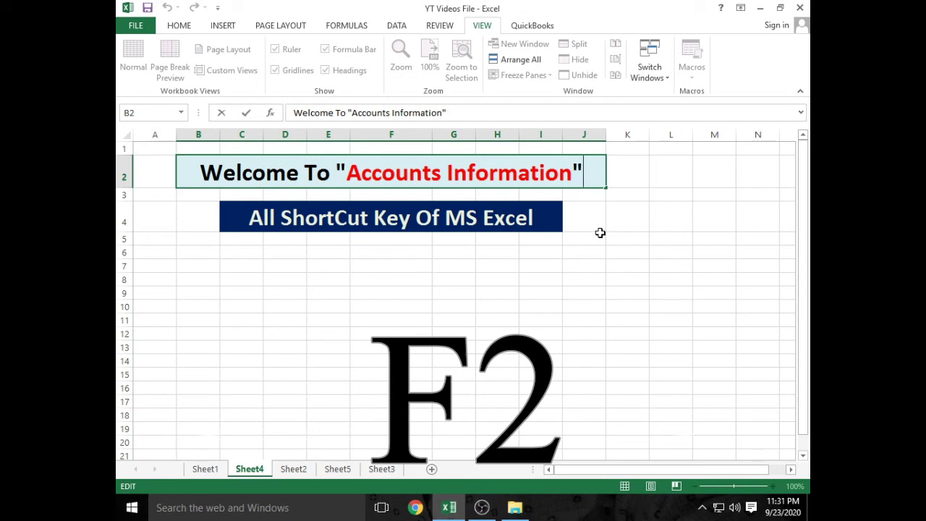
type("fg")
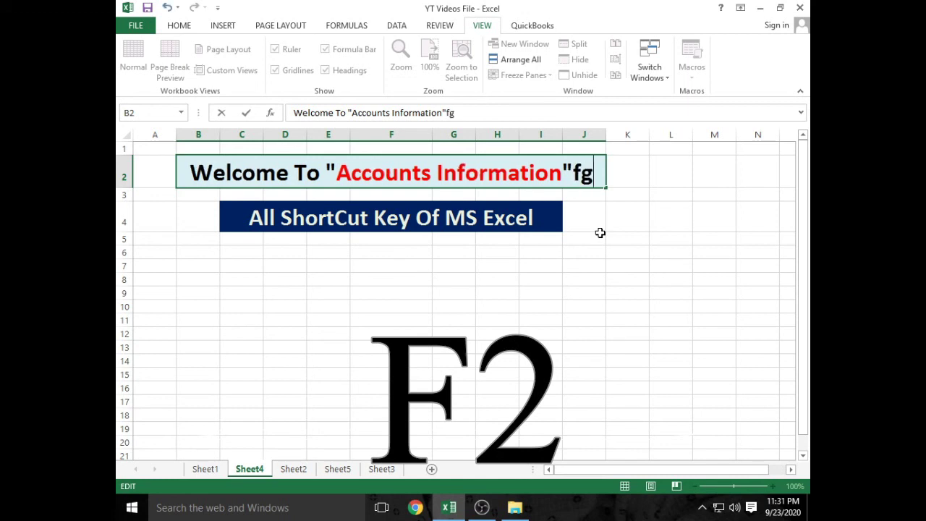
type("fg")
key("BackSpace")
key("BackSpace")
key("BackSpace")
key("BackSpace")
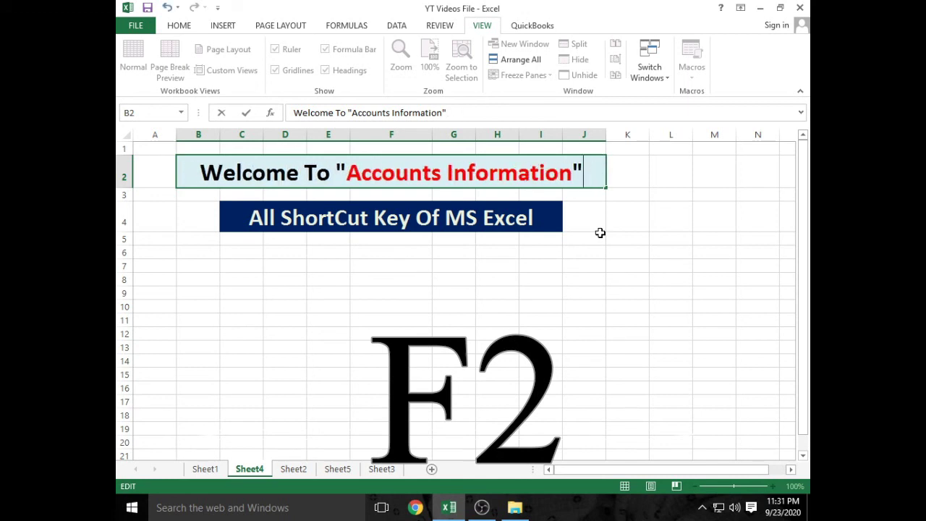
key("Return")
left_click(539, 306)
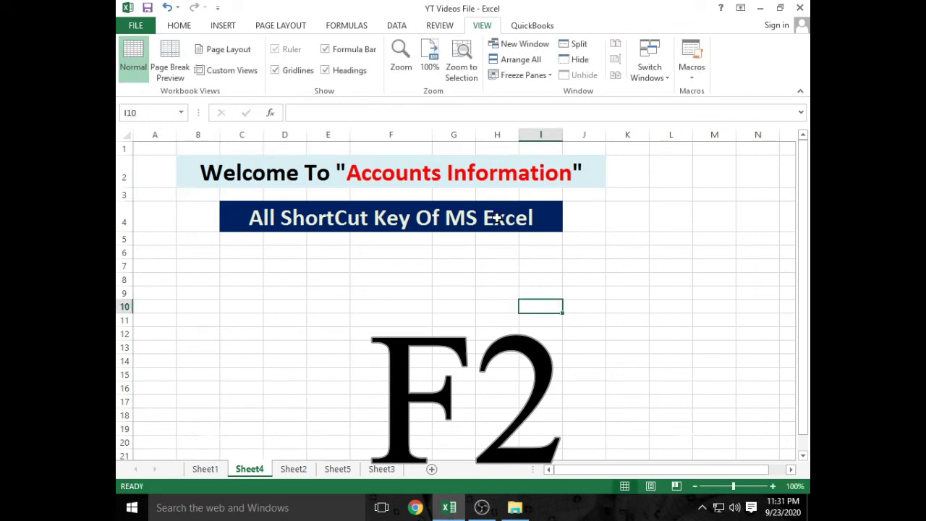
left_click(537, 217)
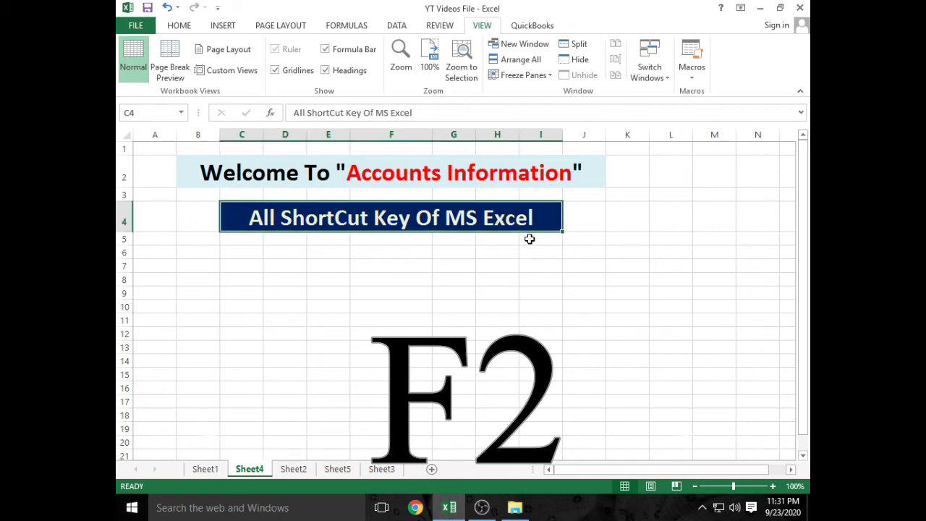
left_click(421, 303)
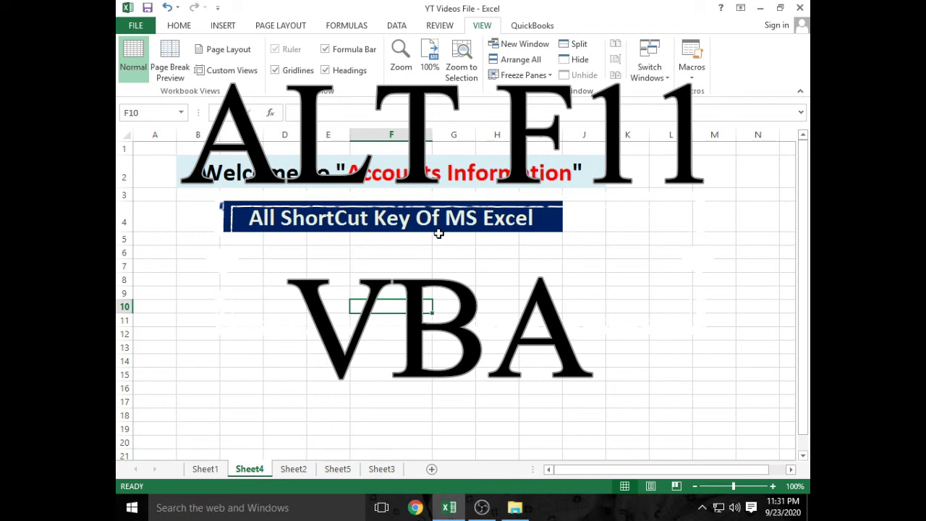
key("alt")
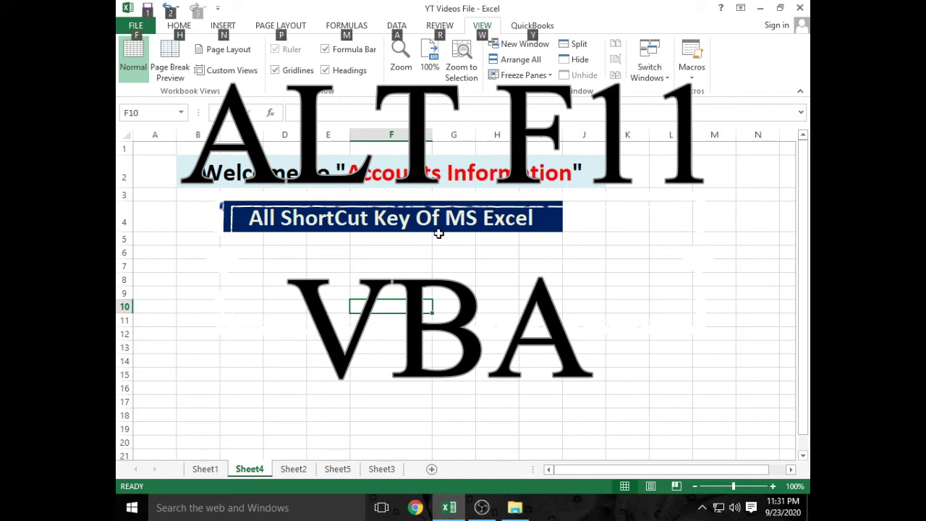
key("alt+F11")
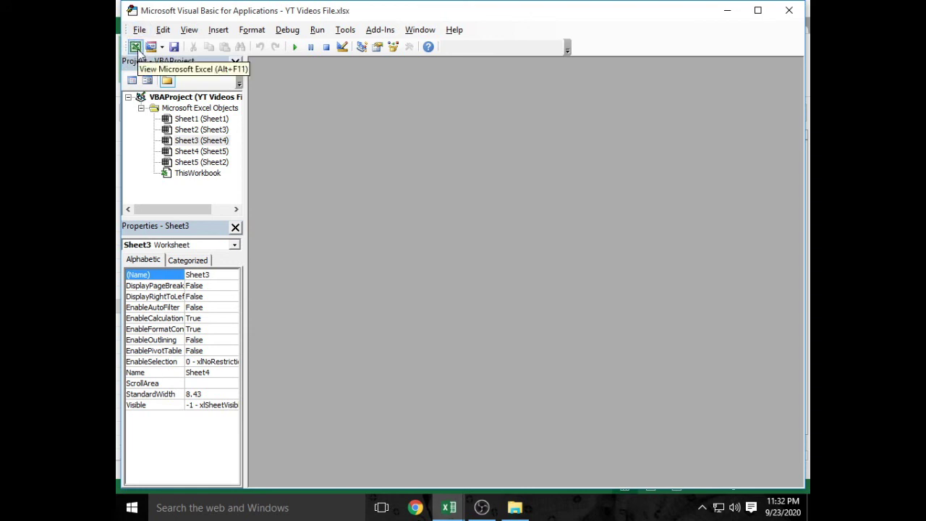
left_click(790, 10)
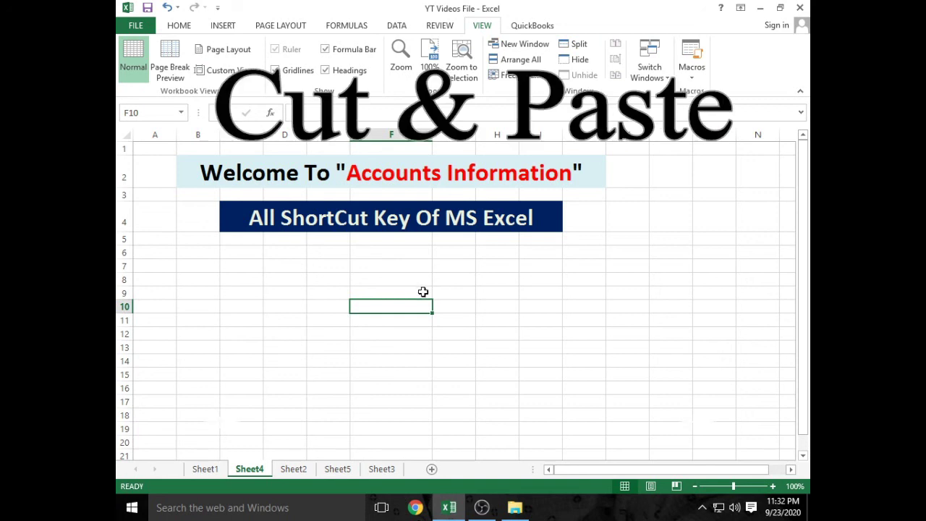
Put the Welcome To banner from B2 on the clipboard with Ctrl+X
left_click(389, 282)
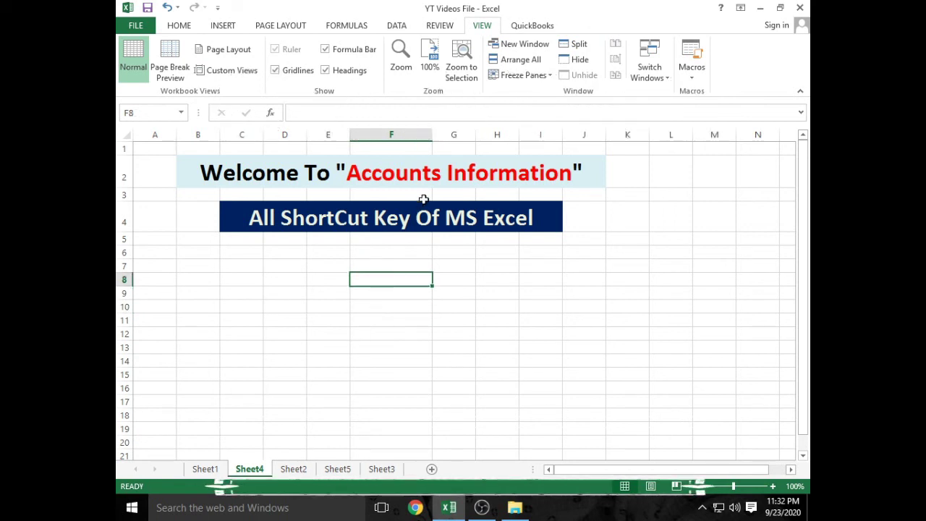
left_click(434, 181)
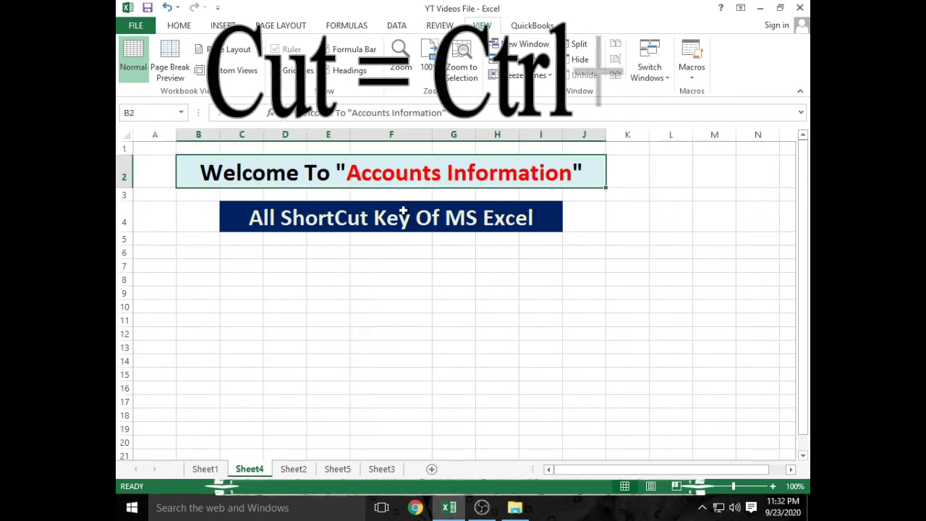
key("ctrl+x")
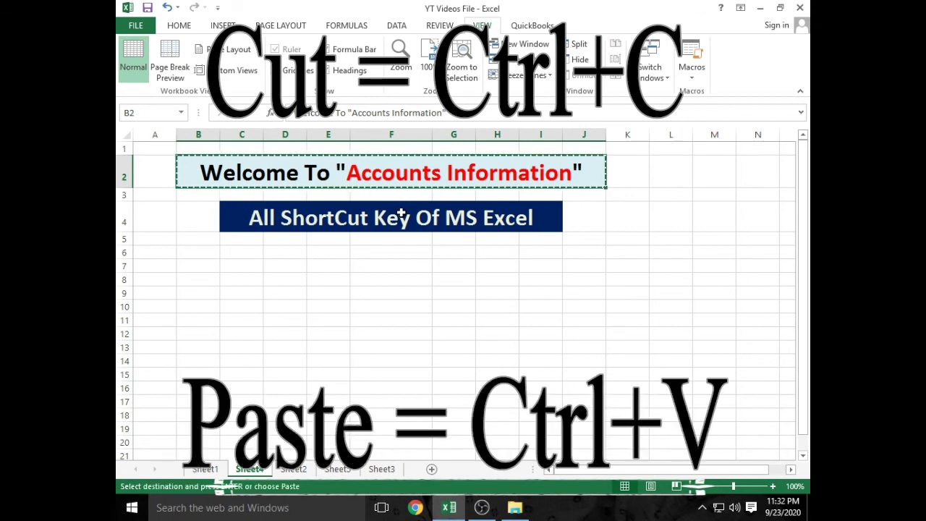
Paste the banner into rows 10, 13, 15 and 17
key("Down")
key("Down")
key("Down")
key("Down")
key("Down")
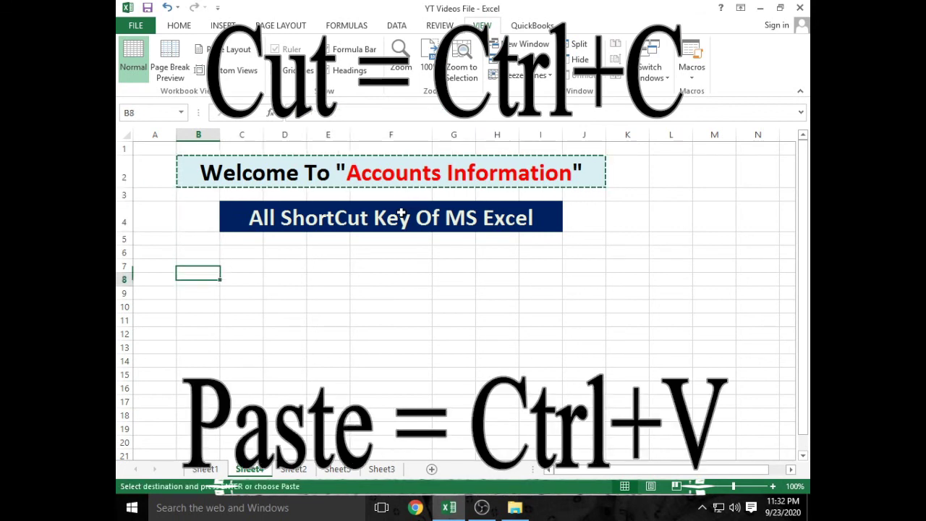
key("Down")
key("Down")
key("Down")
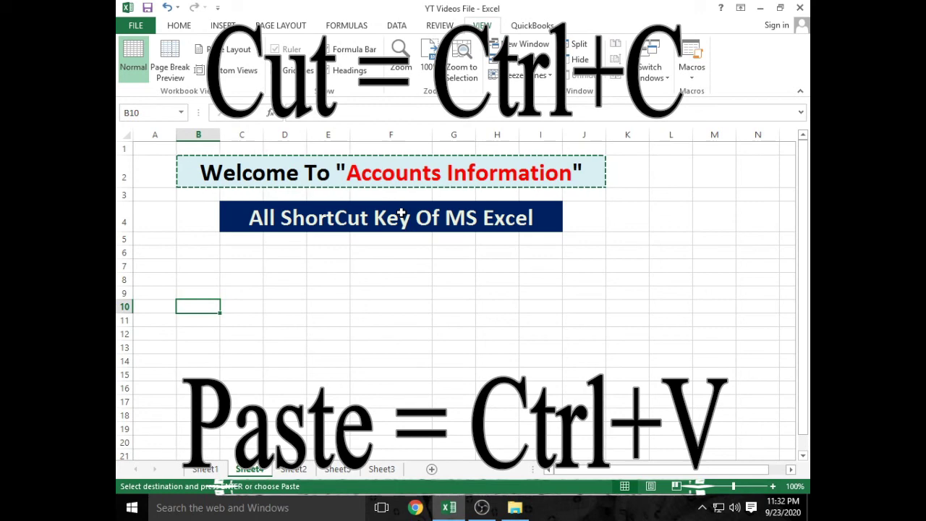
key("ctrl+v")
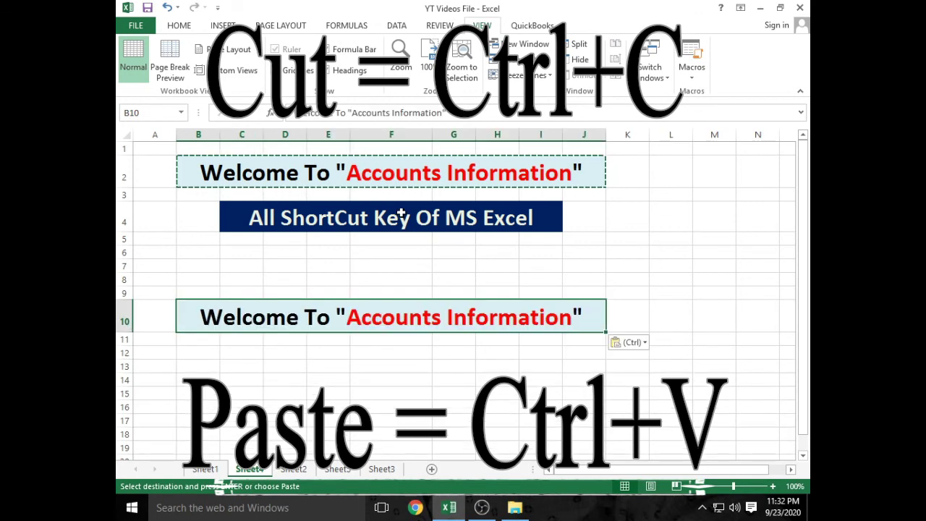
key("Down")
key("Down")
key("Down")
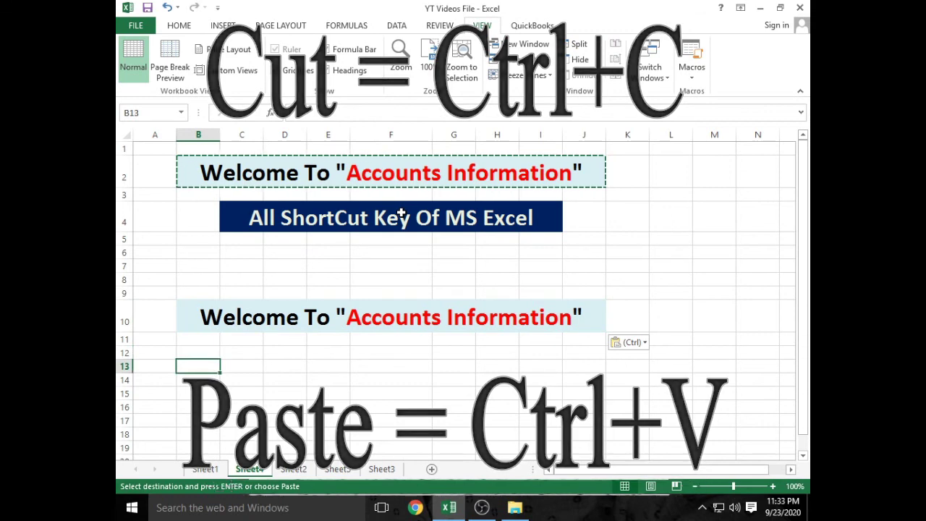
key("ctrl+v")
key("Down")
key("Down")
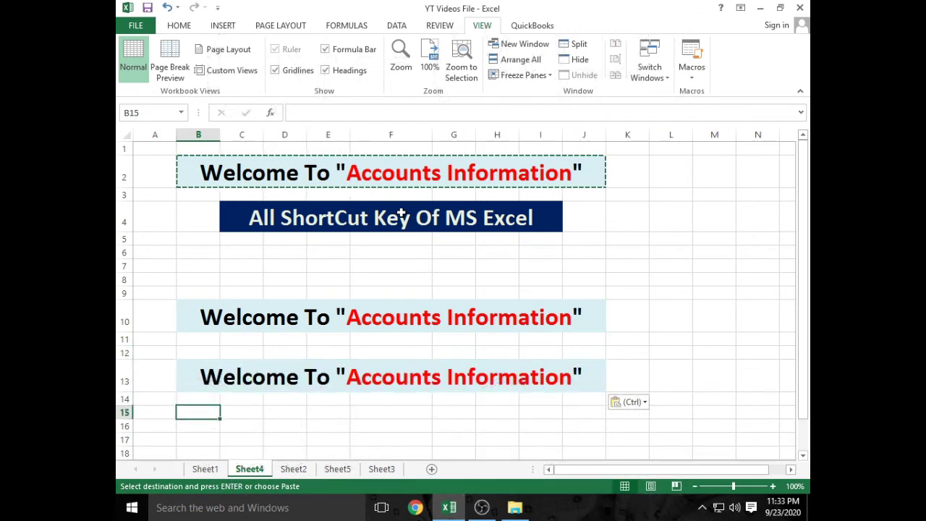
key("ctrl+v")
key("Down")
key("Down")
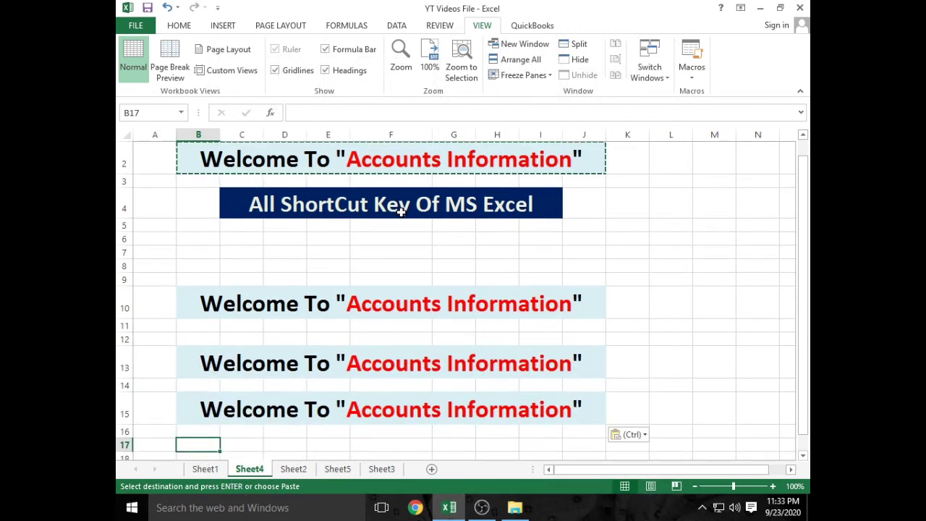
key("ctrl+v")
left_click(571, 240)
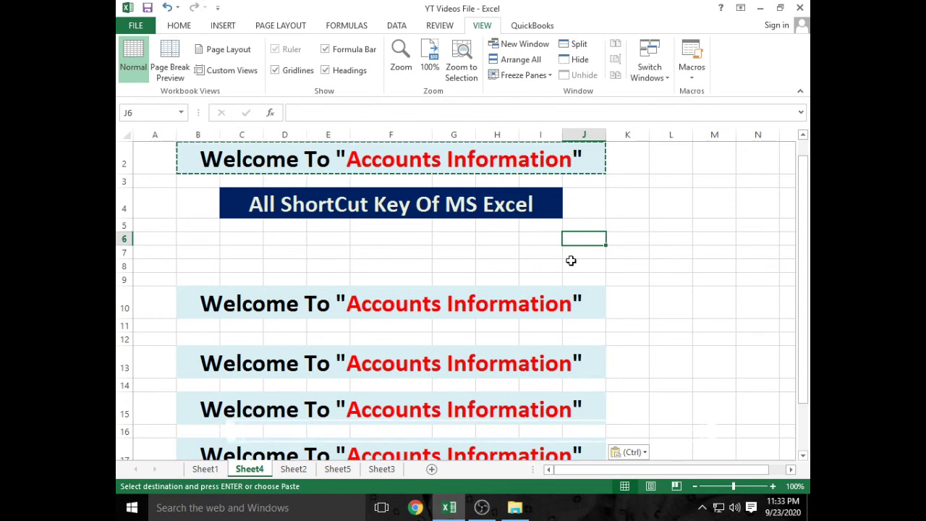
Undo the pasted banners in rows 17, 15, 13 and 10 with repeated Ctrl+Z
left_click(578, 253)
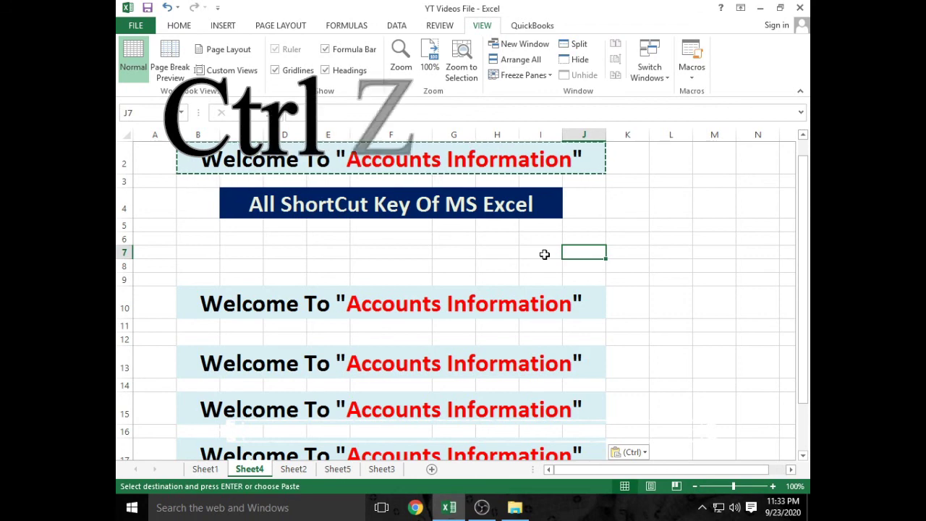
scroll(545, 254, "down", 1)
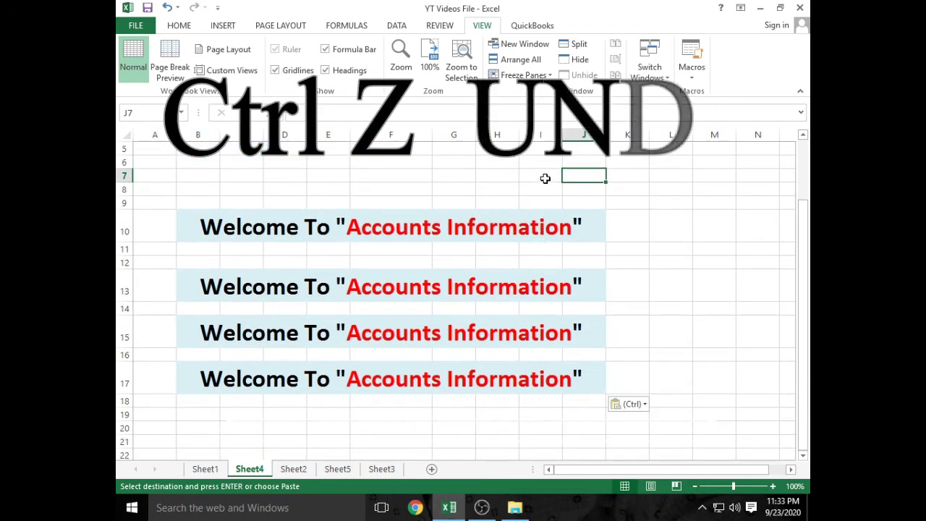
key("ctrl+z")
left_click(596, 191)
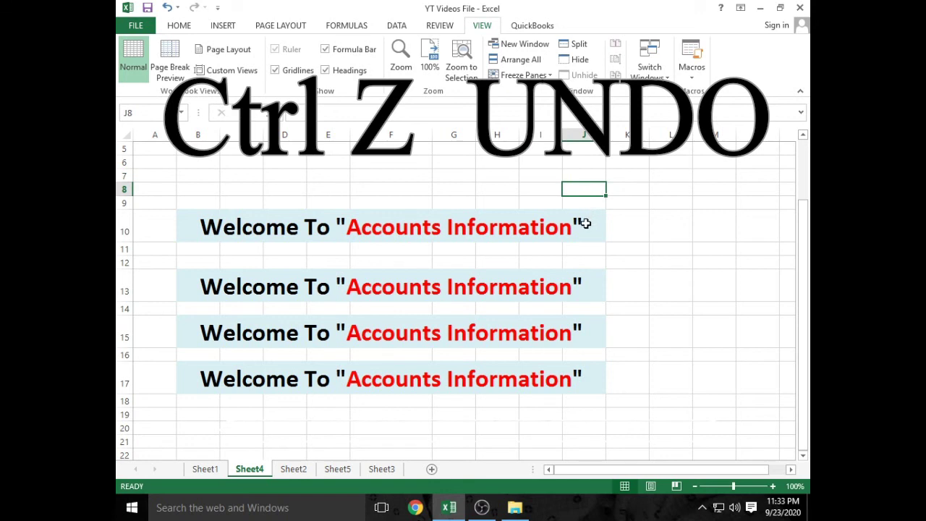
key("ctrl+z")
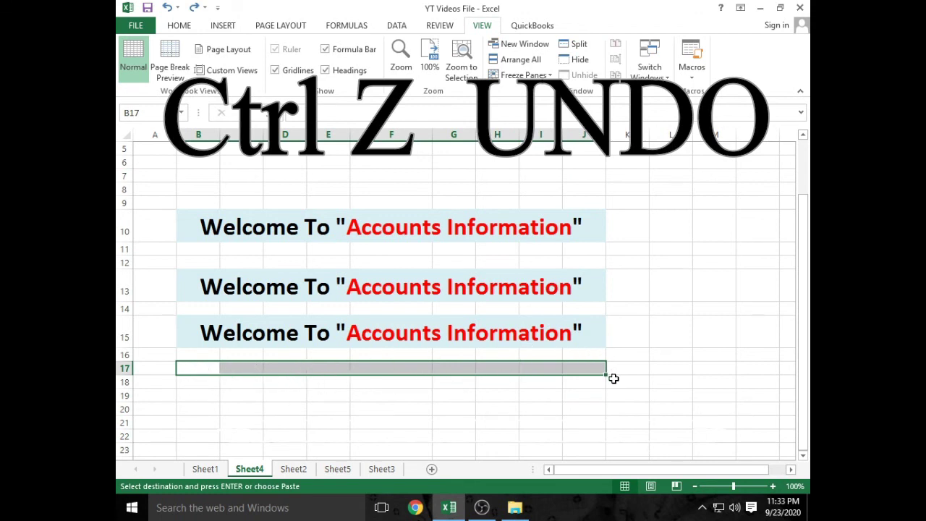
key("ctrl+z")
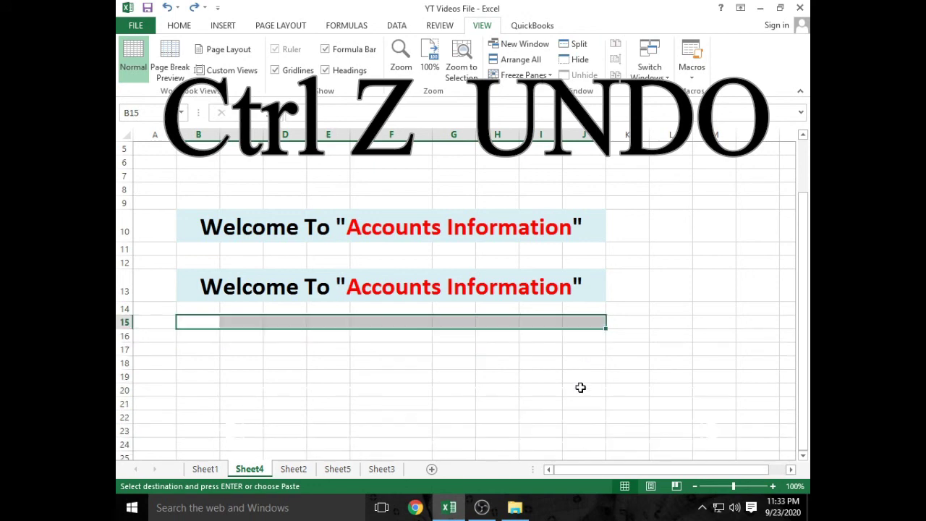
key("ctrl+z")
key("ctrl+z")
scroll(580, 386, "up", 2)
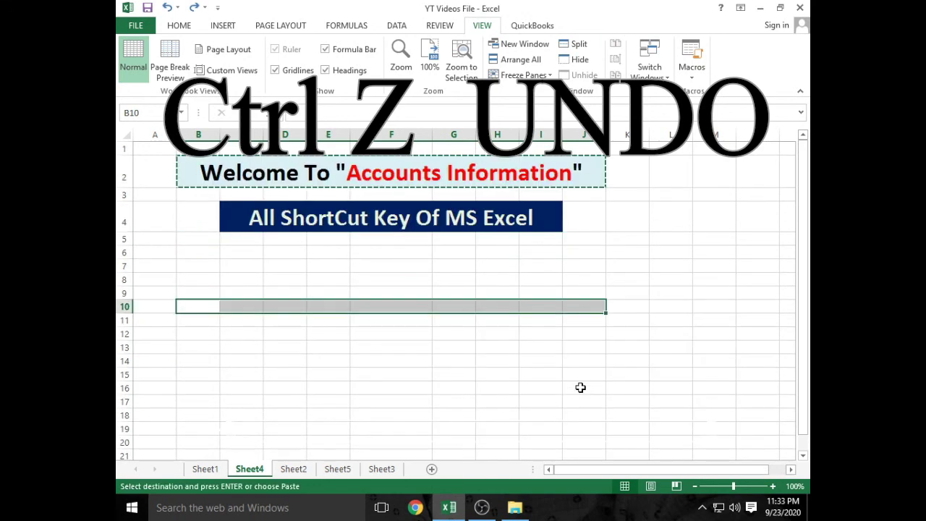
left_click(506, 284)
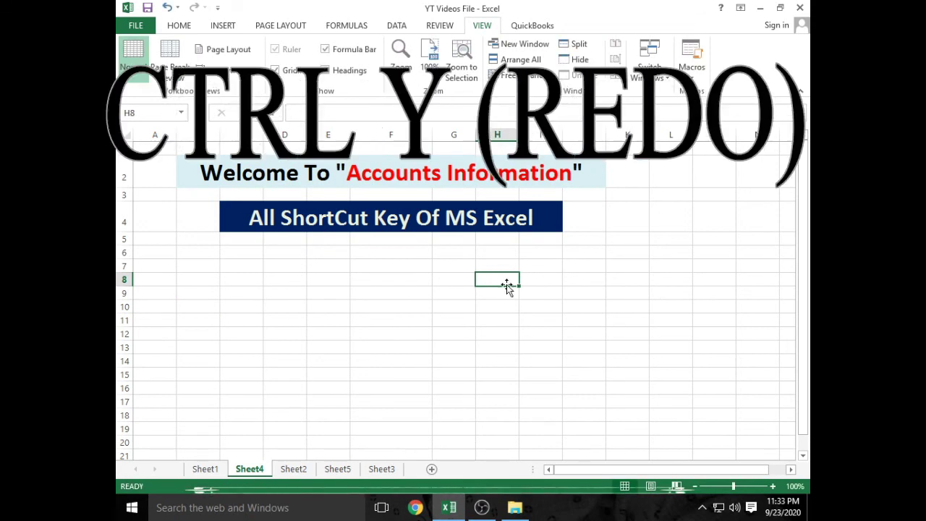
Try Ctrl+Y to redo, then dismiss the create table prompt with Esc
key("ctrl+y")
key("Escape")
left_click(443, 292)
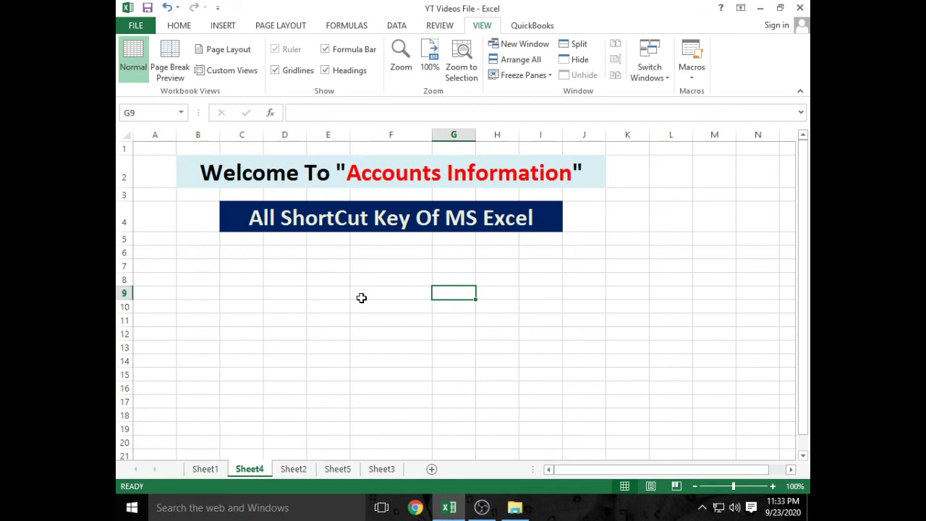
left_click(362, 297)
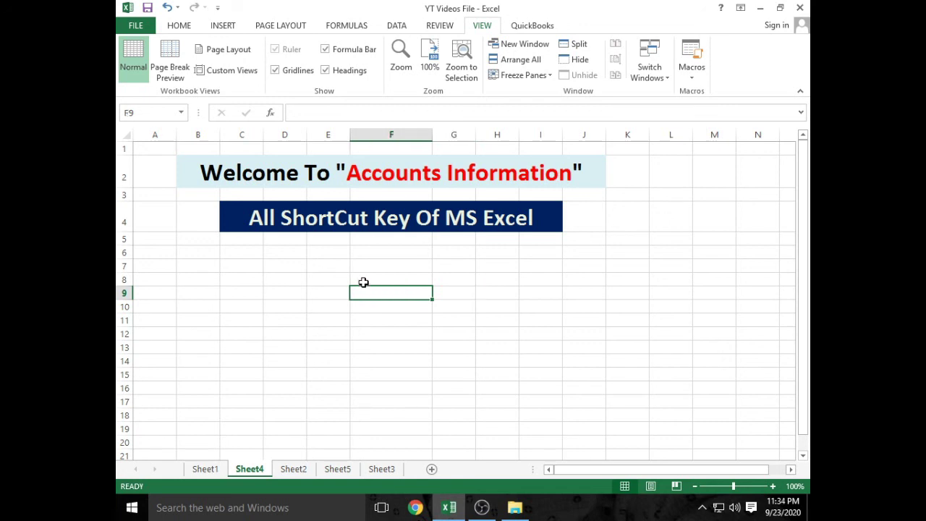
left_click(363, 282)
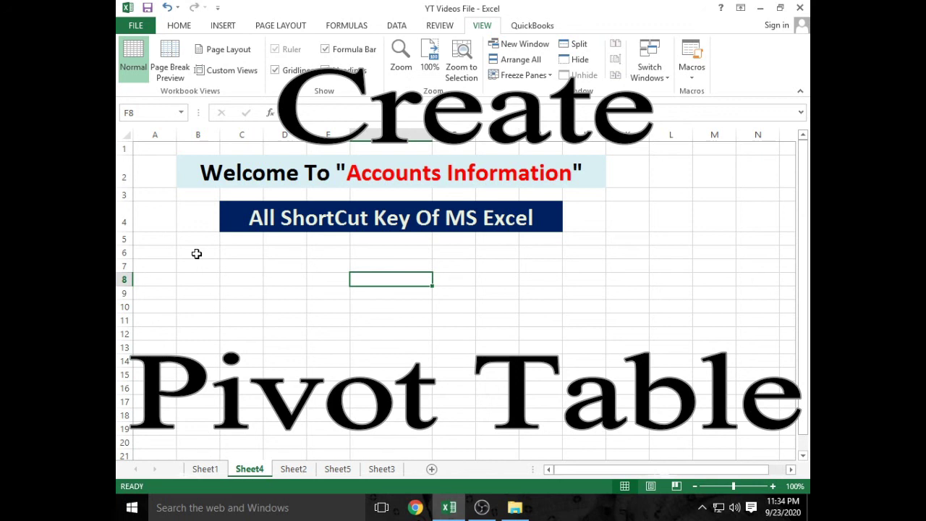
left_click(196, 253)
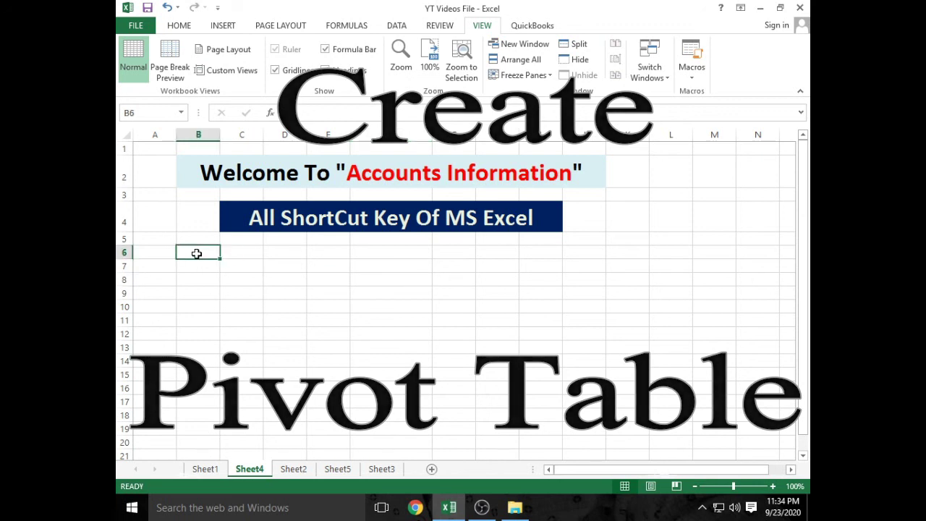
key("alt")
key("d")
key("p")
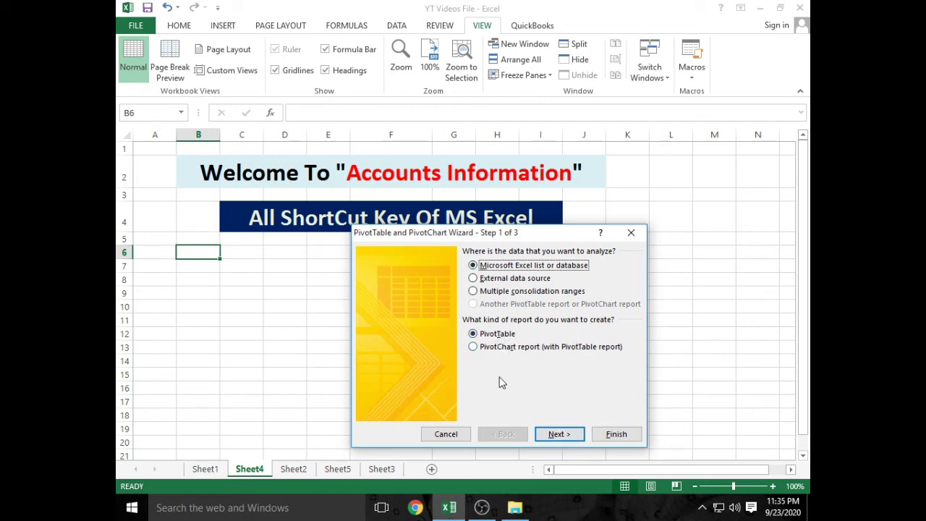
left_click(640, 237)
left_click(485, 316)
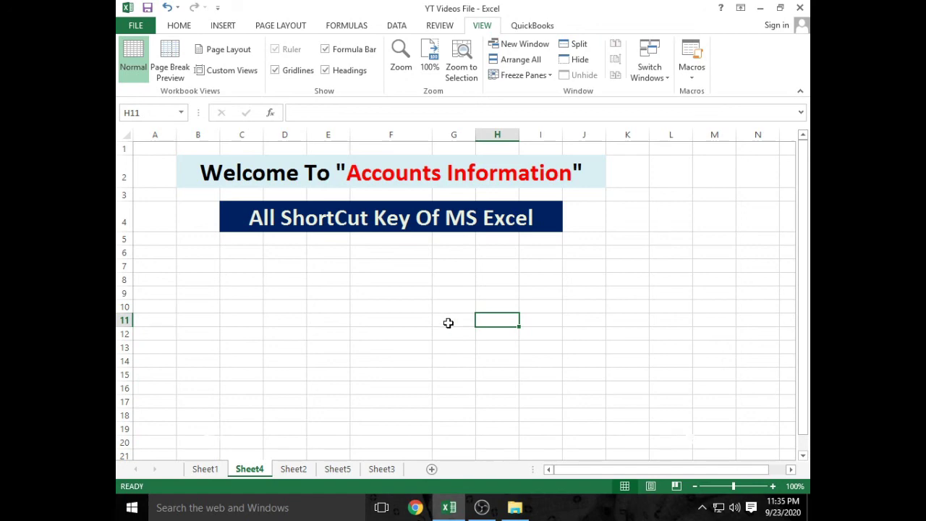
Move from Sheet2 to Sheet4, leaving its sheet name and cell D20 unchanged
left_click(292, 470)
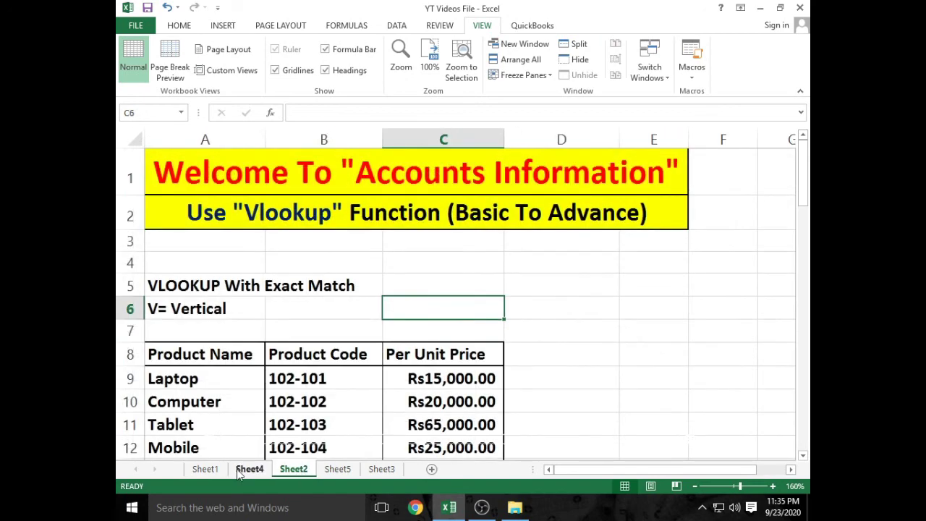
left_click(246, 471)
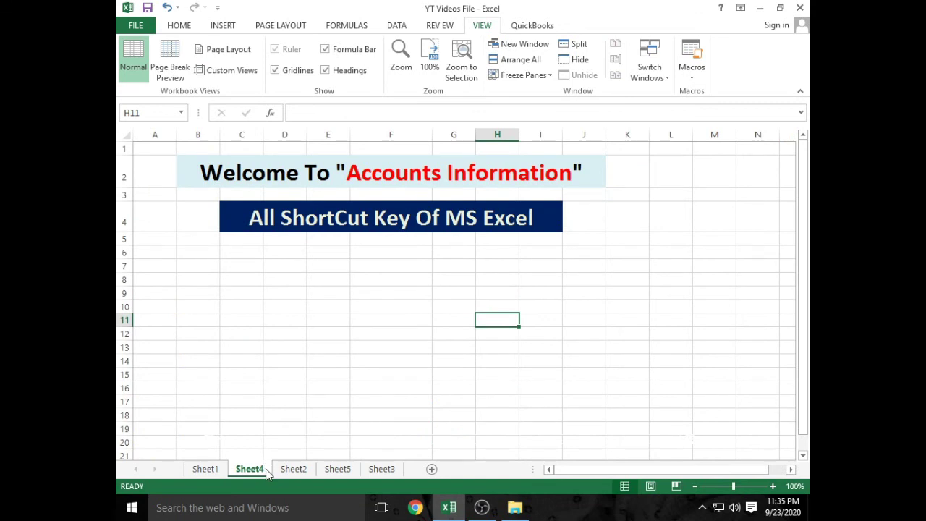
double_click(263, 468)
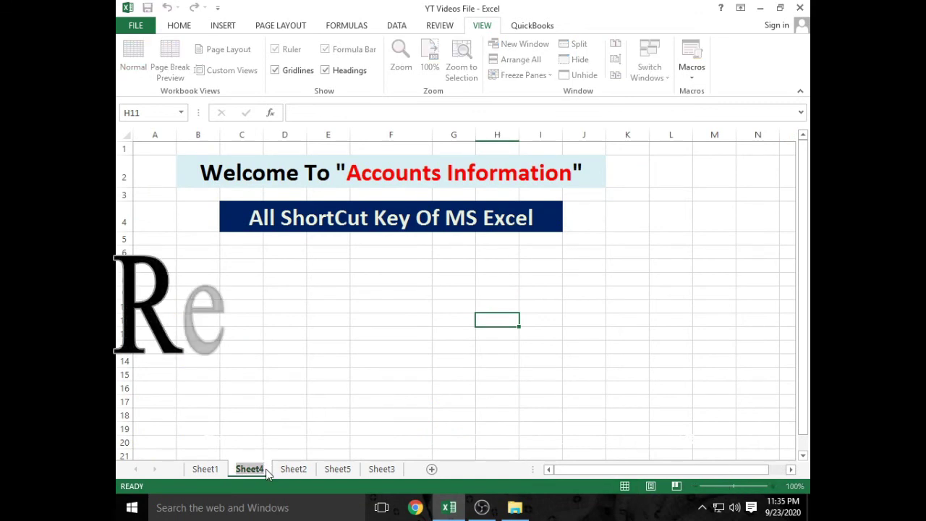
left_click(283, 441)
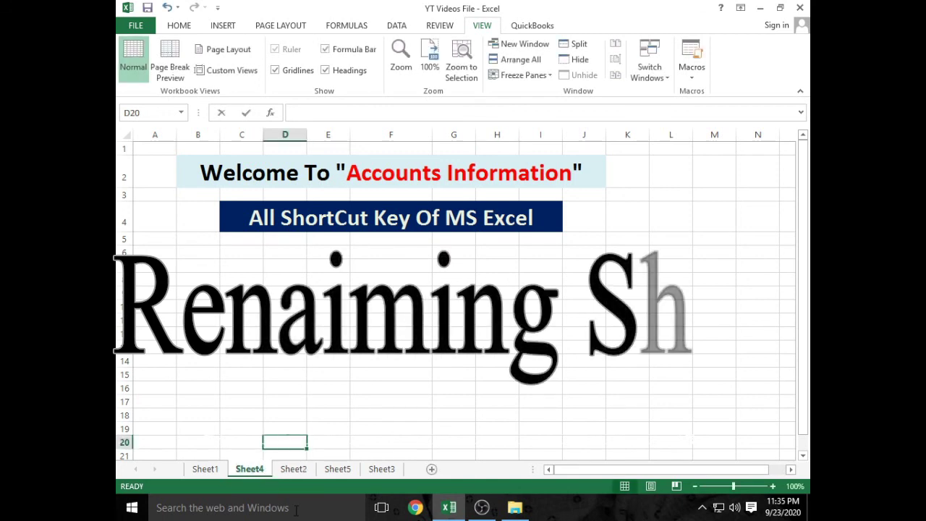
key("F2")
left_click(262, 469)
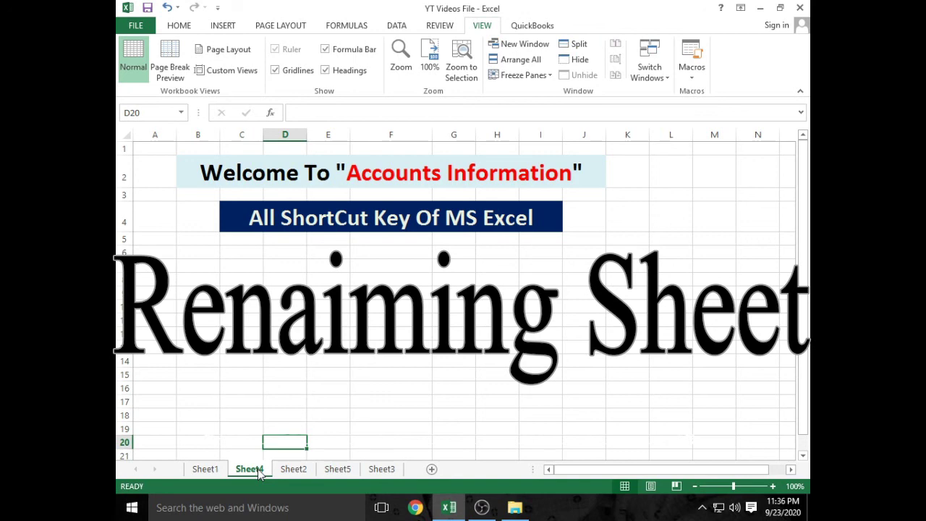
Rename Sheet4 to 'Shortcut' using Alt, H, O, R, then select E12
key("alt")
key("h")
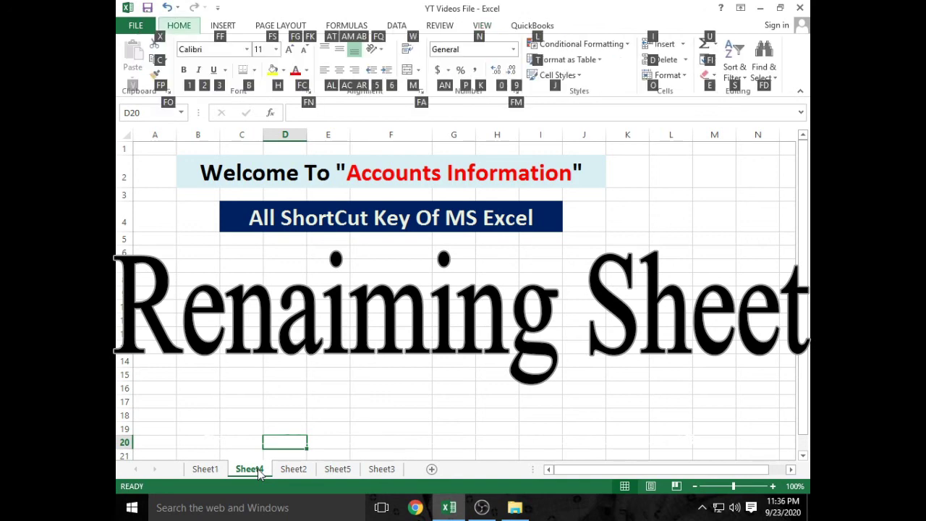
key("o")
key("r")
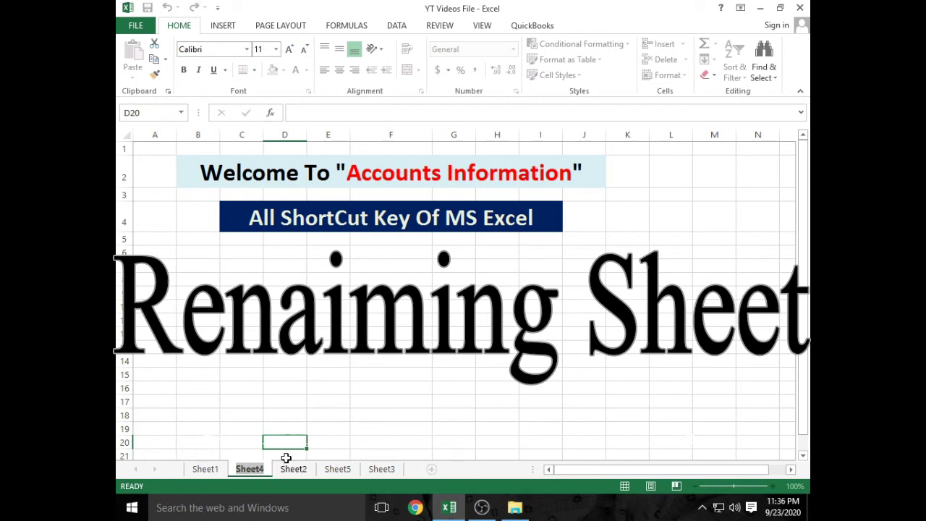
key("BackSpace")
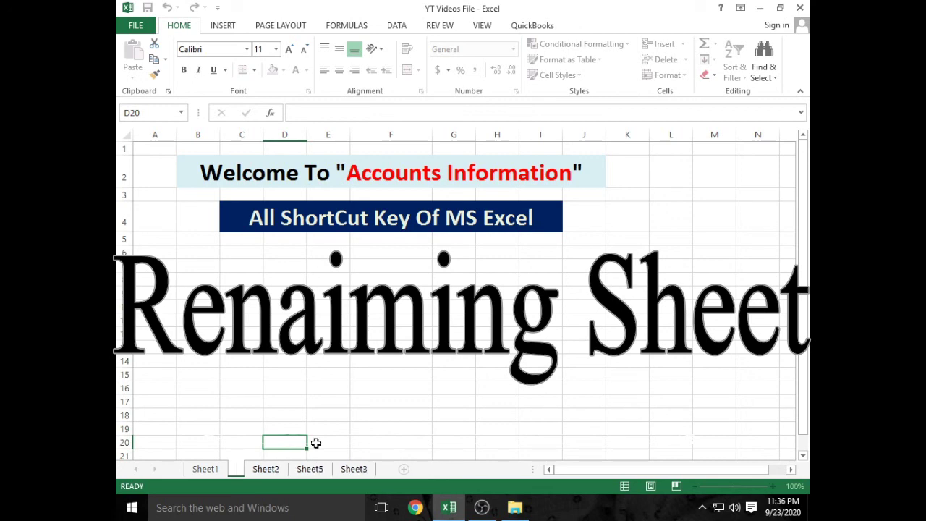
type("Short")
key("Return")
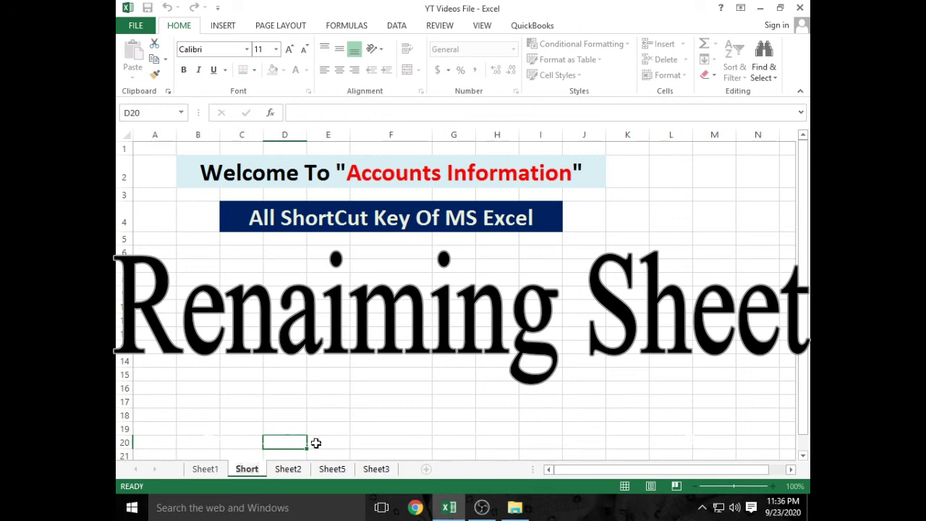
type("cut")
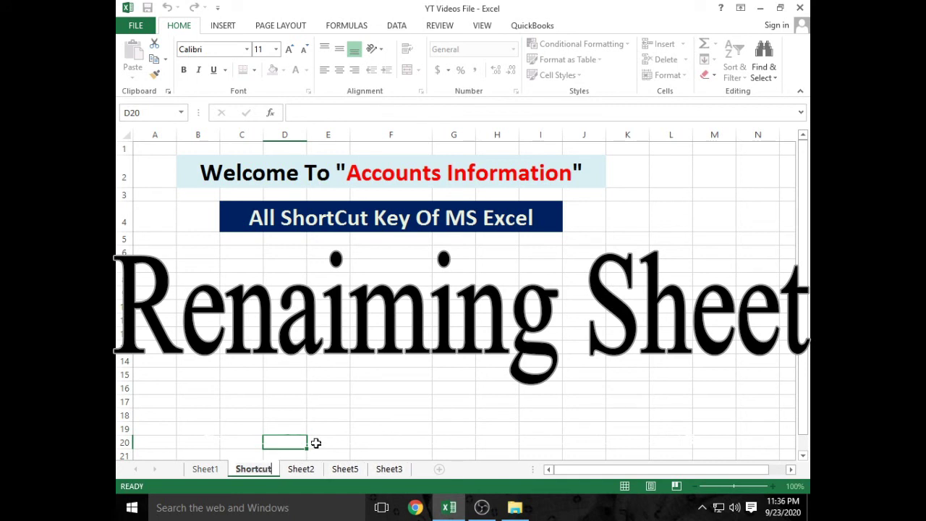
key("Return")
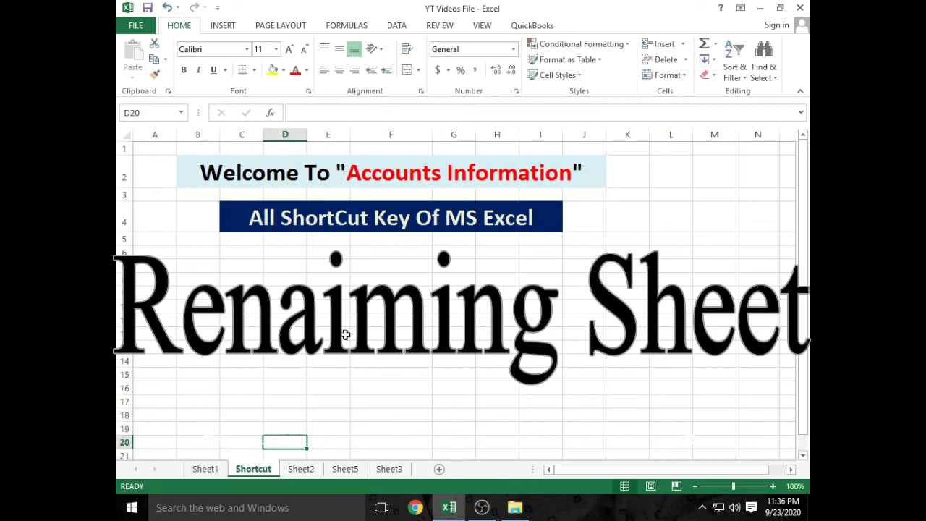
left_click(345, 334)
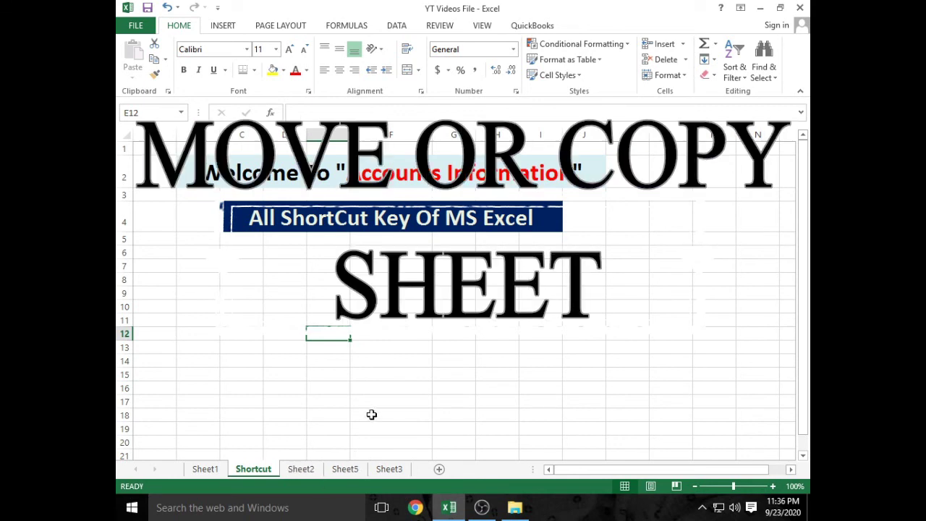
left_click(372, 414)
key("alt")
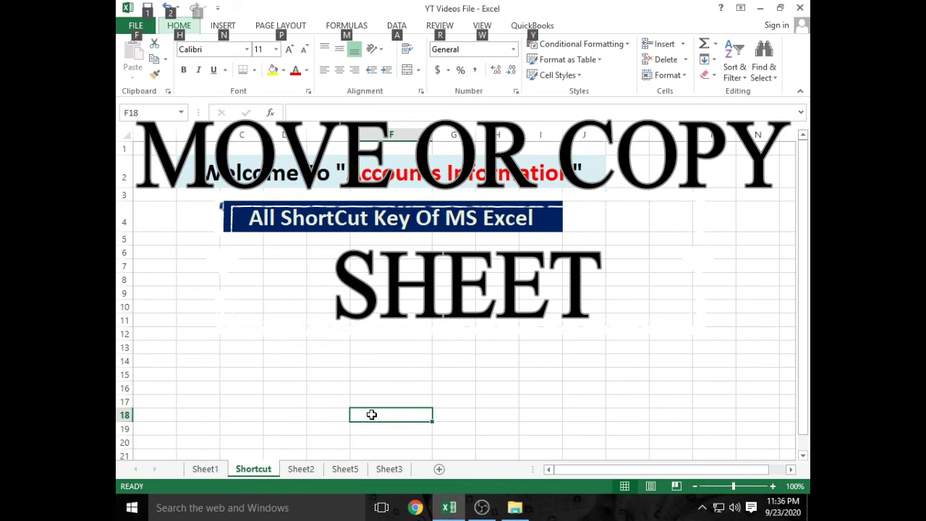
key("e")
key("m")
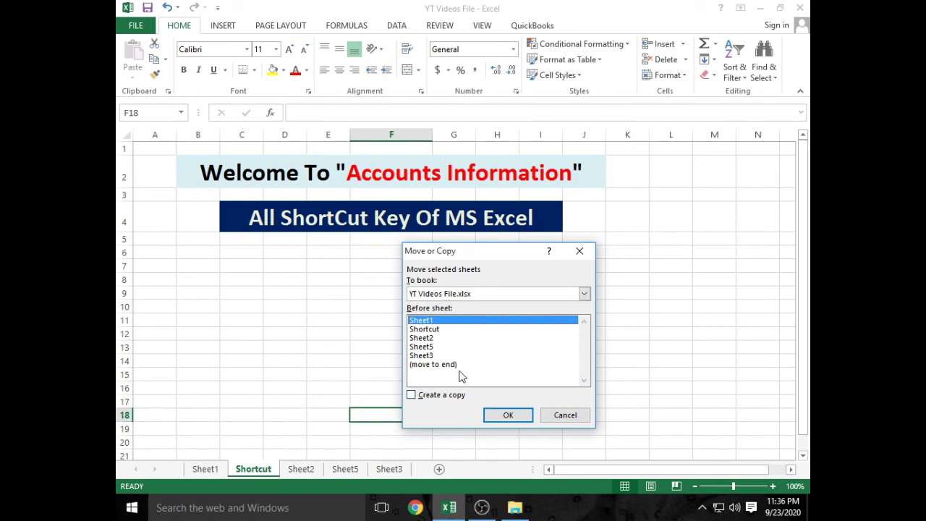
key("Down")
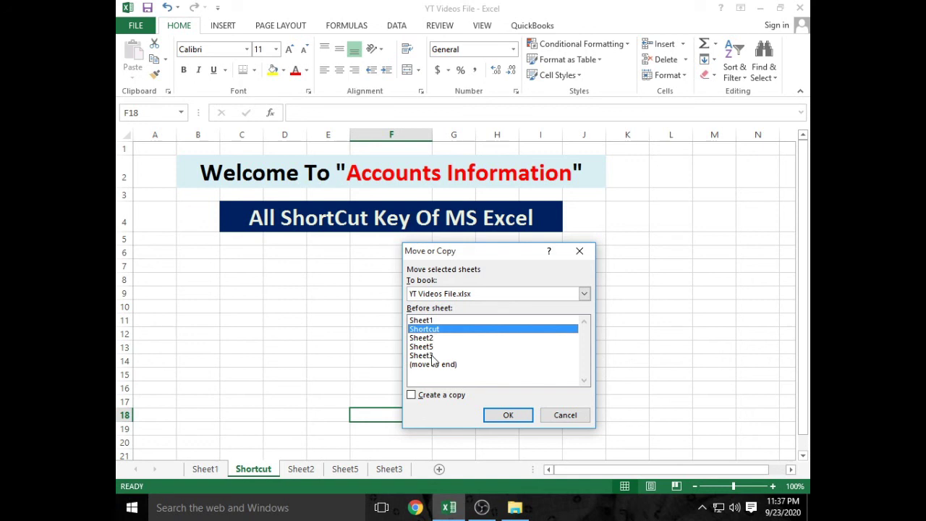
left_click(442, 365)
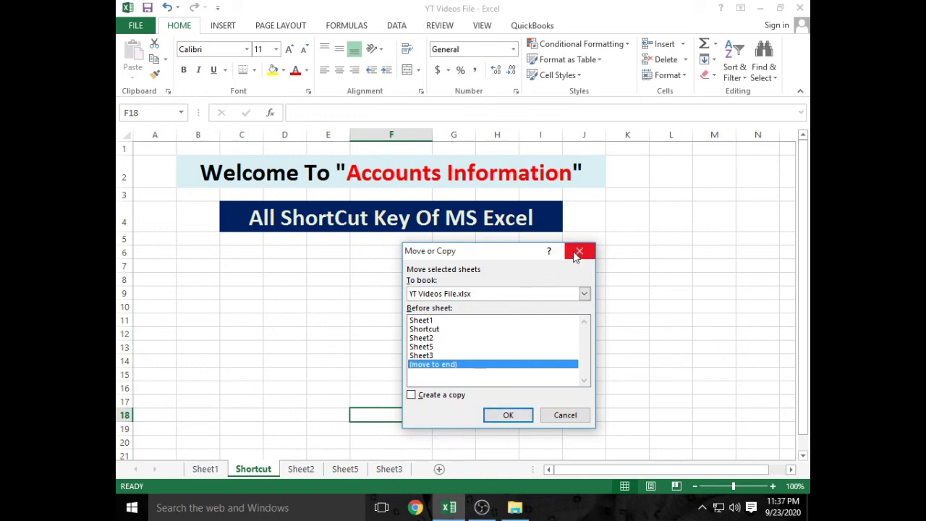
left_click(577, 253)
left_click(439, 330)
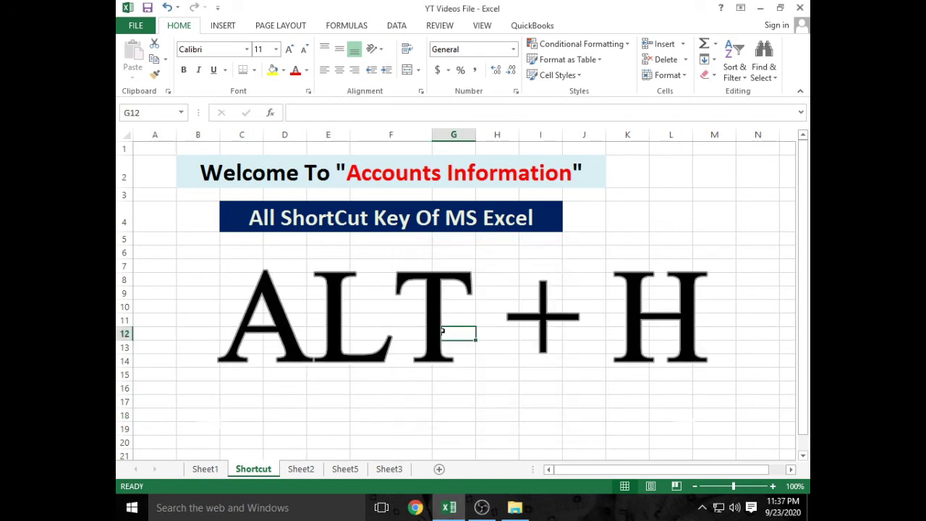
key("alt")
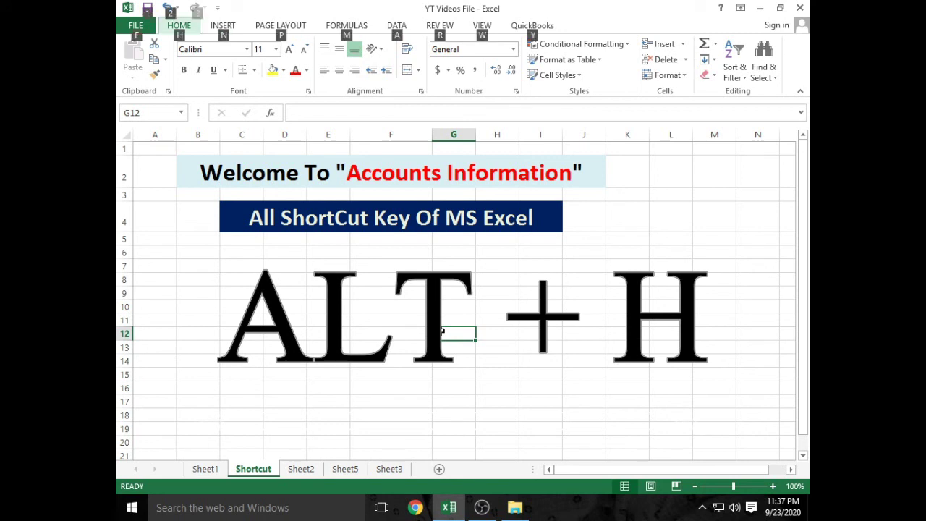
key("h")
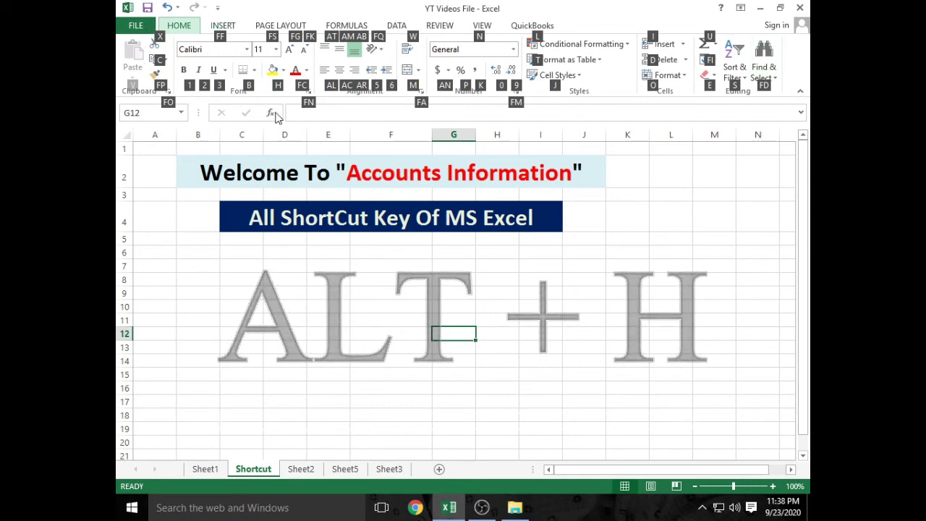
left_click(364, 279)
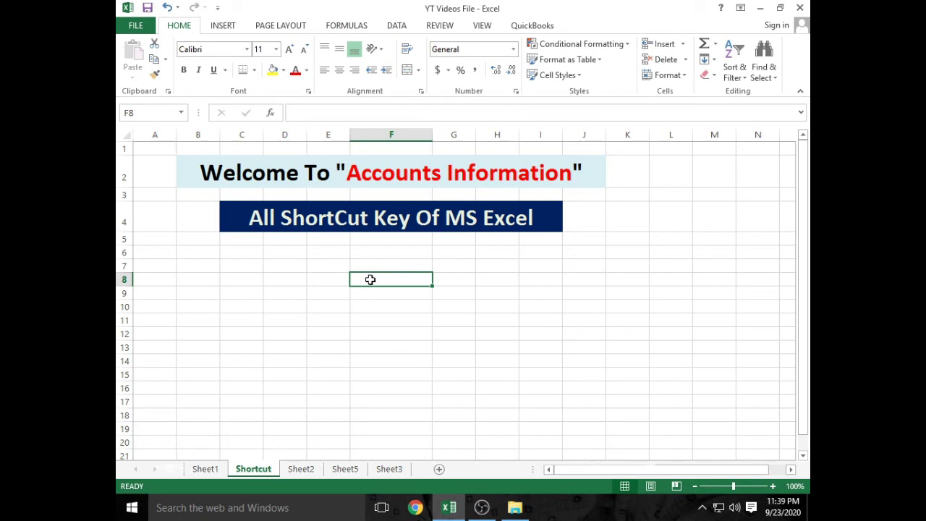
Enter 5 in F8 with strikethrough, then type a person's name in the cell below
type("5")
key("ctrl+Return")
key("super+plus")
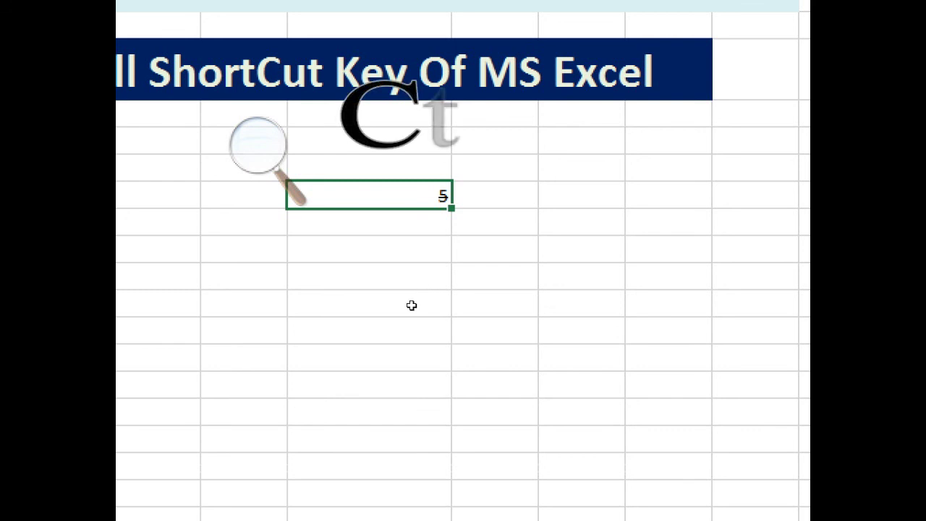
key("Down")
key("Down")
key("Down")
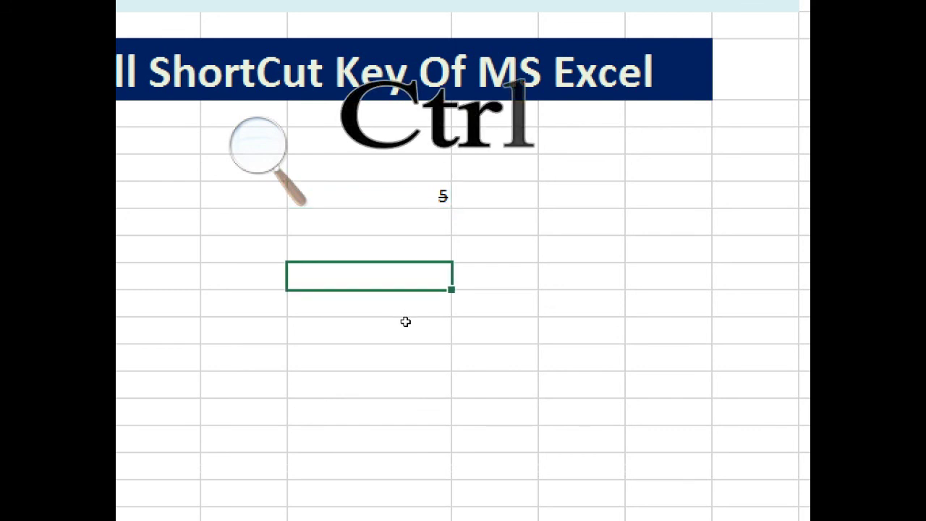
left_click(396, 341)
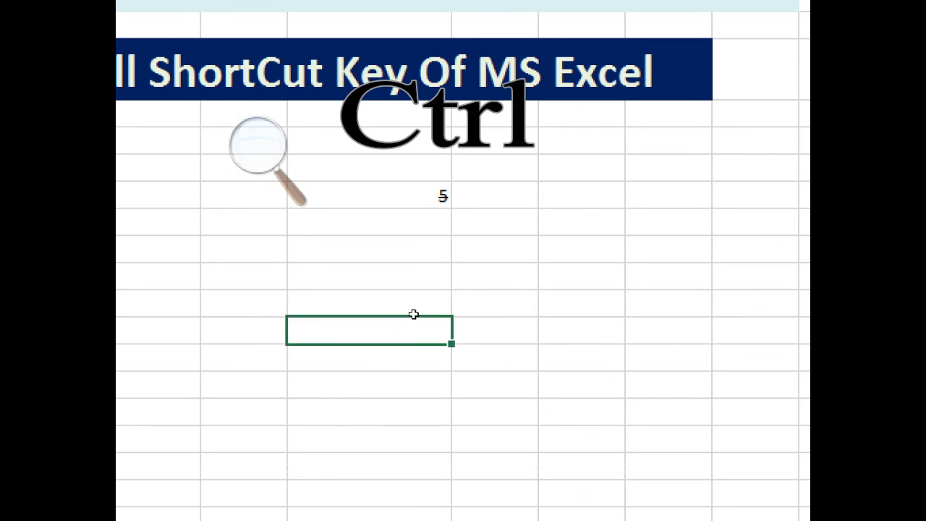
key("Up")
key("Up")
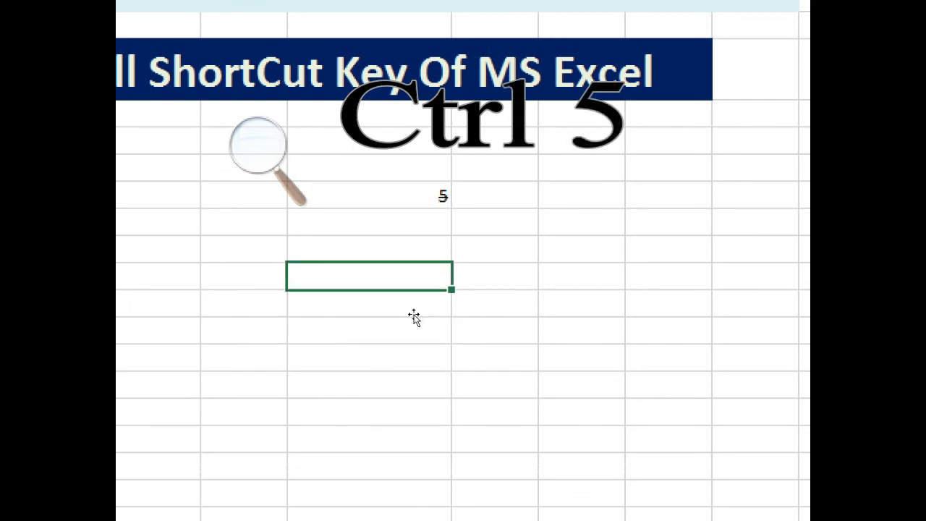
type("Azeem K")
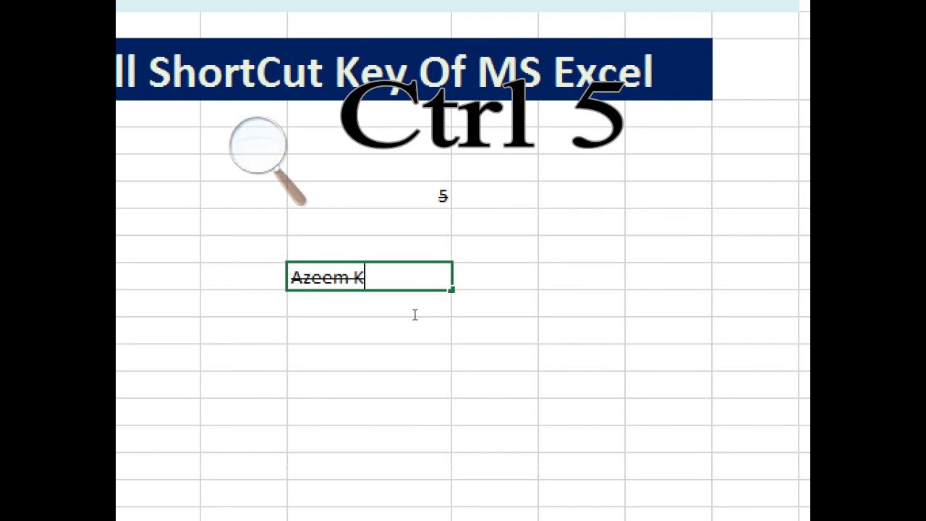
type("han")
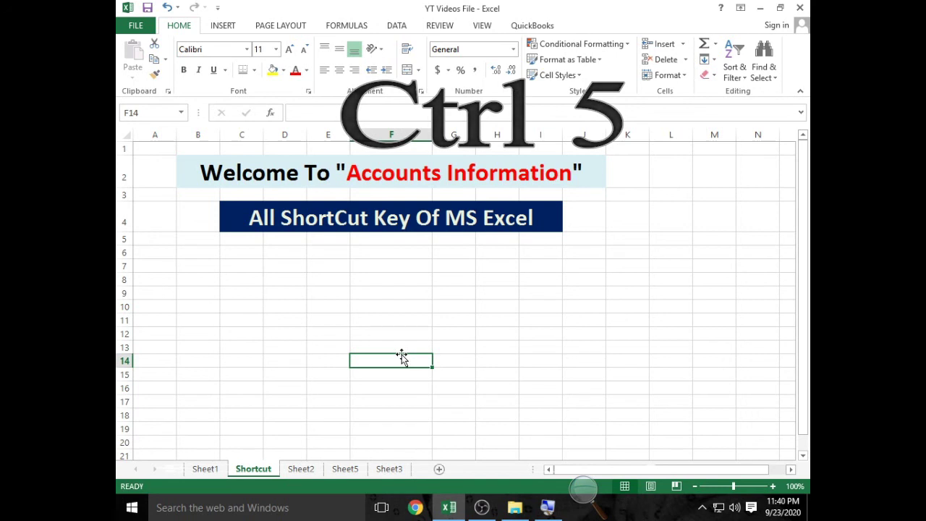
From F10, open Insert Function with Alt+I+F and choose MAX from Most Recently Used
left_click(410, 307)
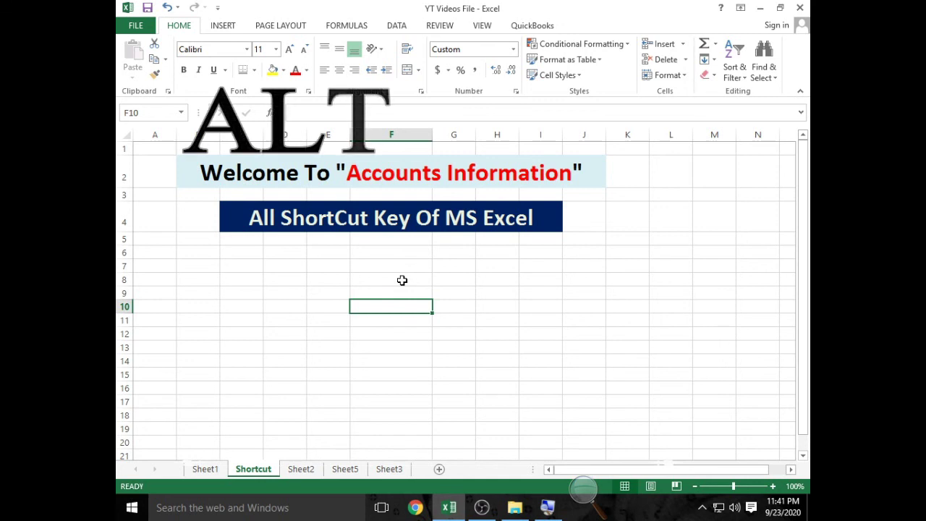
key("alt")
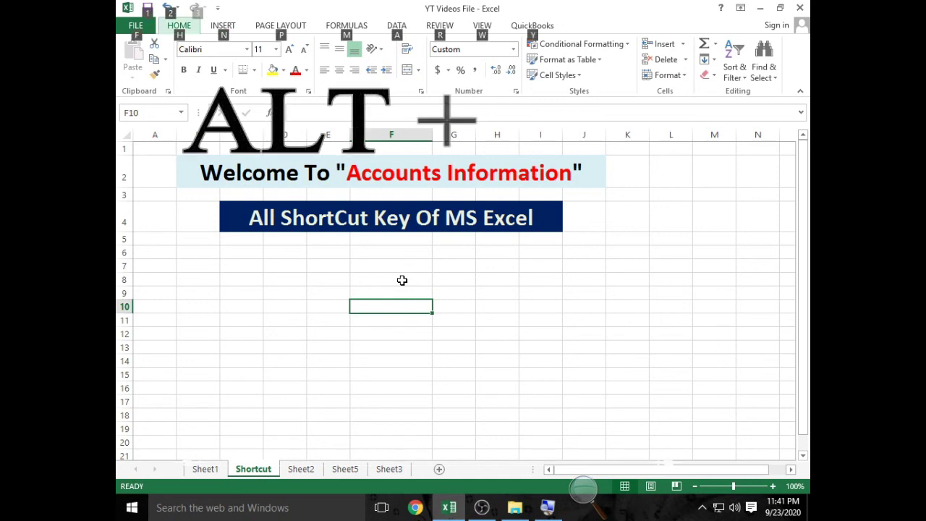
key("i")
key("f")
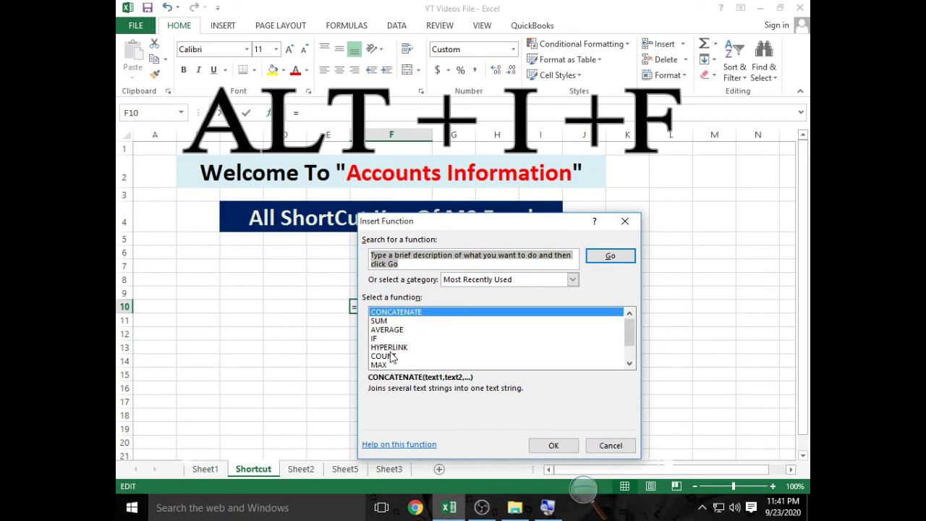
left_click(391, 356)
left_click(391, 364)
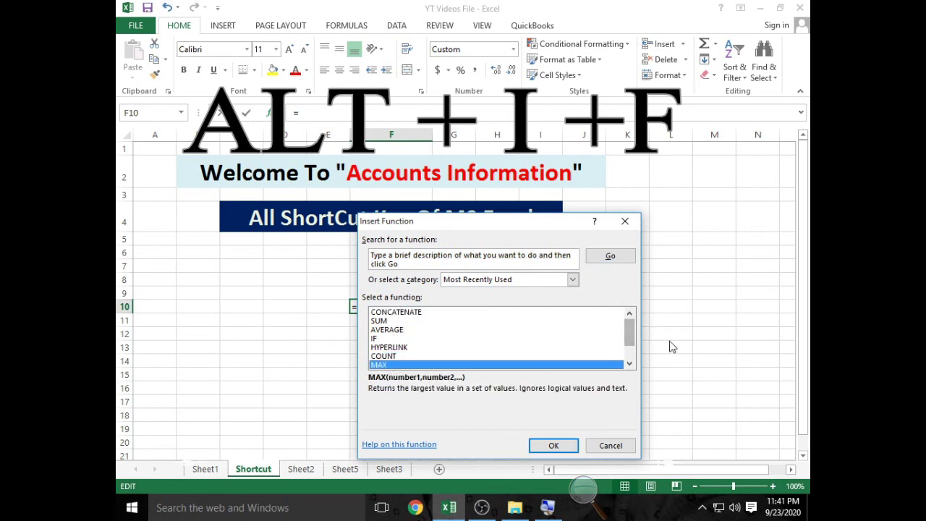
scroll(628, 335, "down", 1)
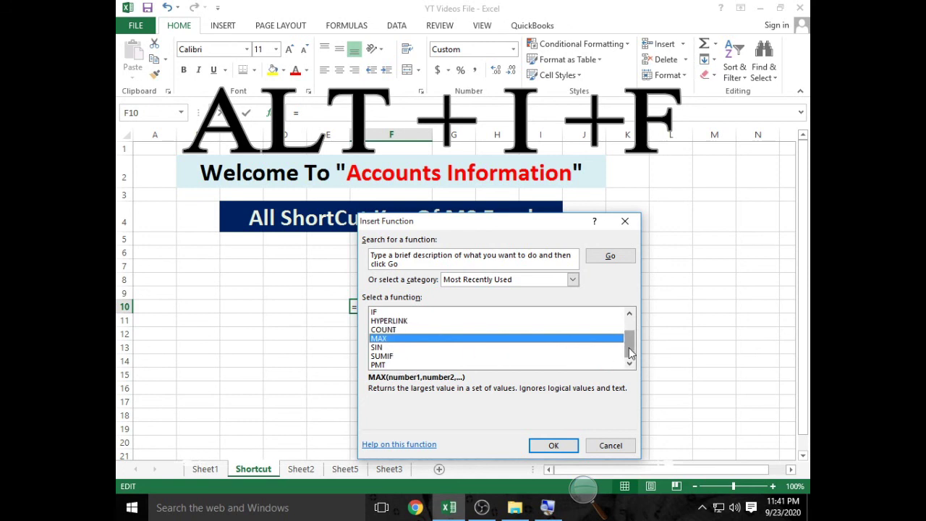
left_click_drag(628, 347, 634, 329)
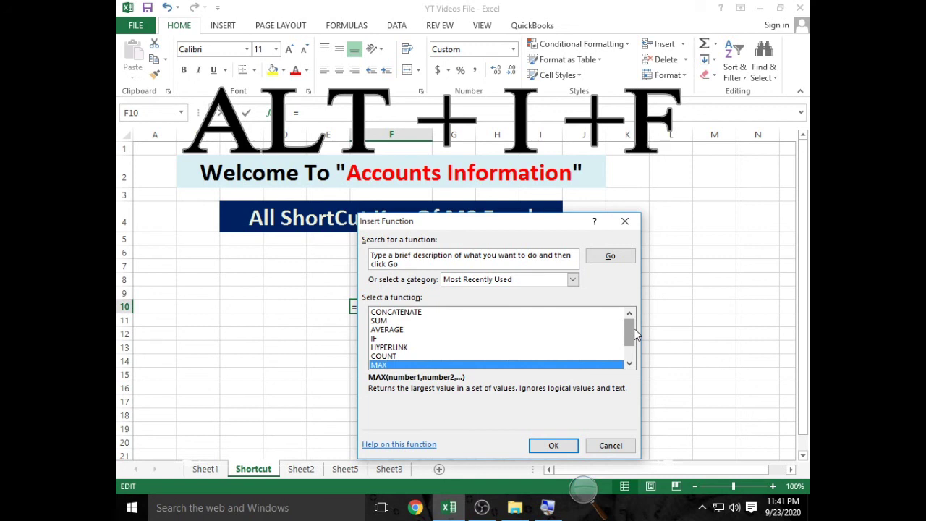
Close Insert Function, reopen it from H7, and look at SUM, AVERAGE and IF
left_click(624, 222)
left_click(504, 267)
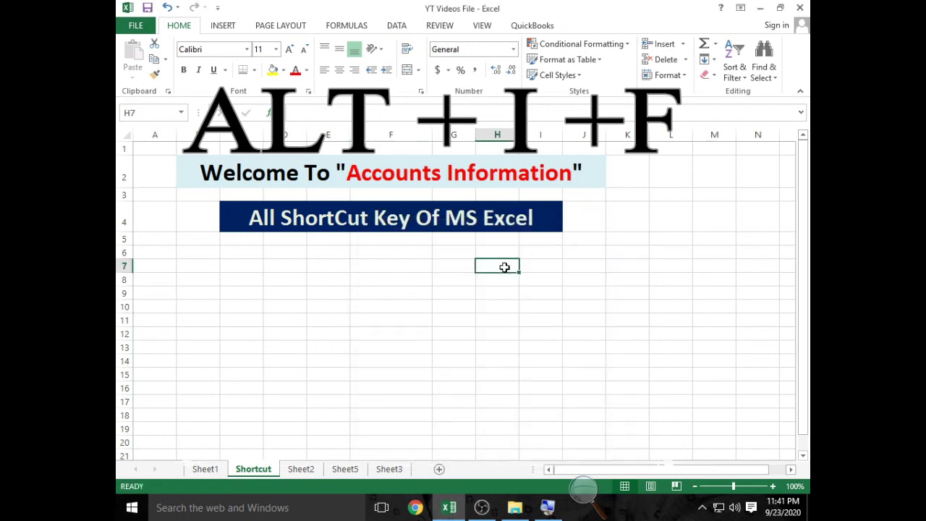
key("alt")
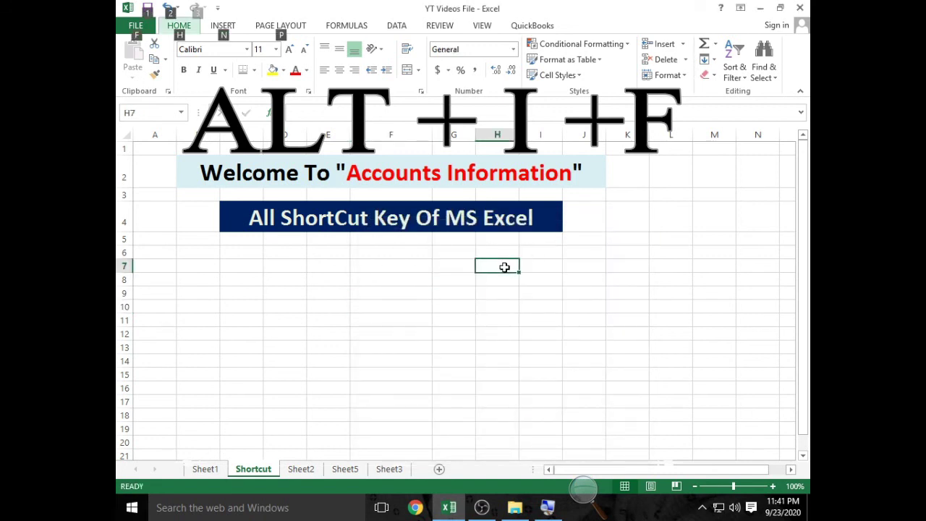
key("i")
key("f")
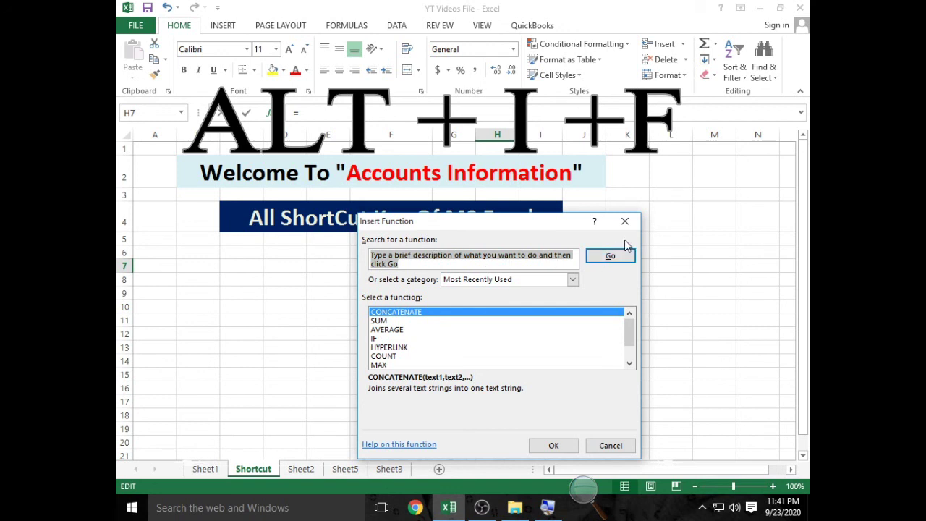
left_click(403, 322)
left_click(402, 329)
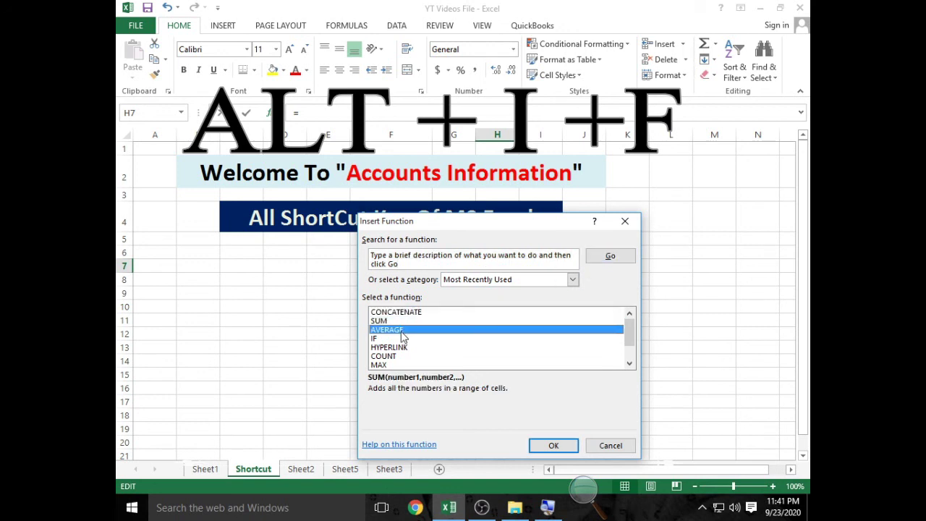
left_click(403, 339)
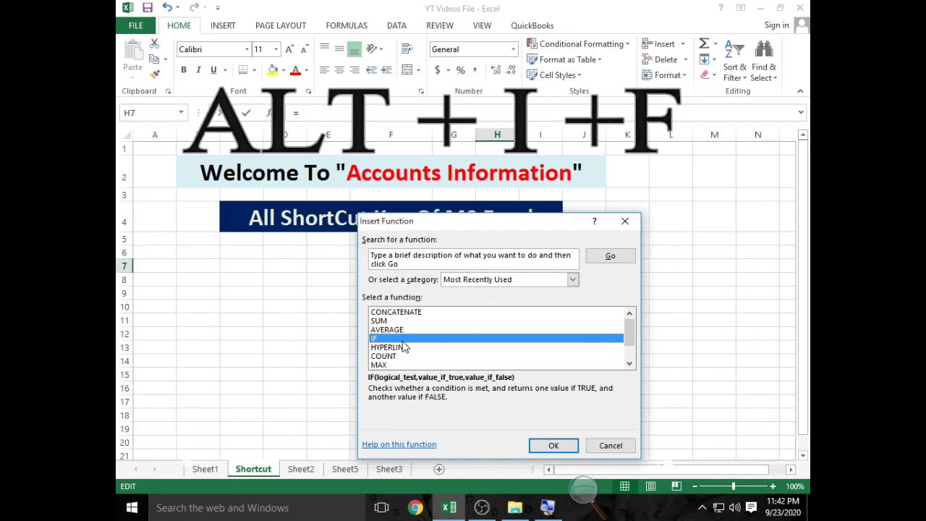
Close the Insert Function window and move the active cell to H8
left_click(625, 220)
left_click(566, 267)
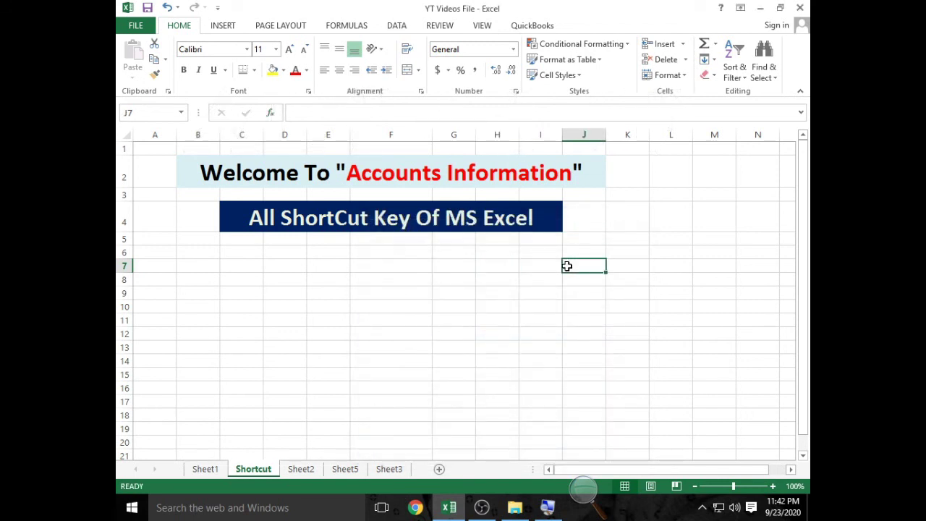
left_click_drag(565, 269, 516, 282)
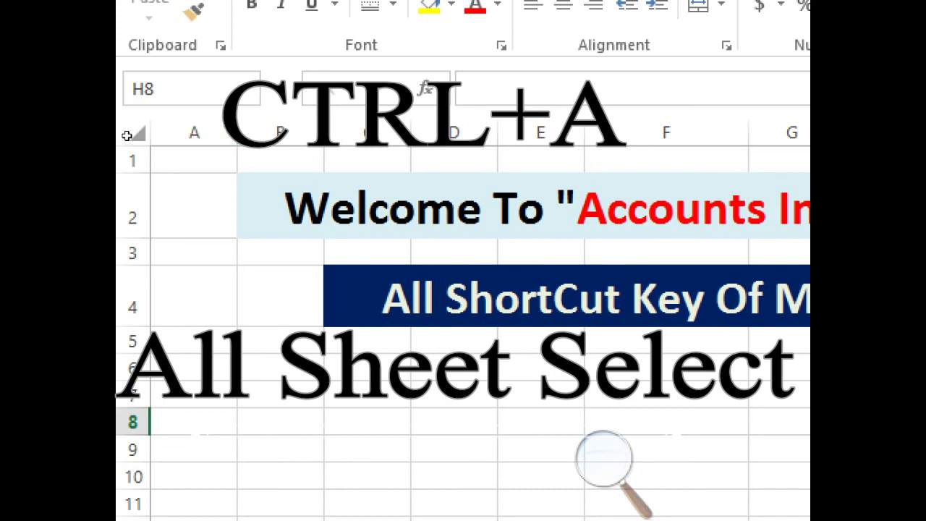
Select the whole sheet via the corner button and Ctrl+A, then columns B–J with Ctrl+Space
left_click(127, 136)
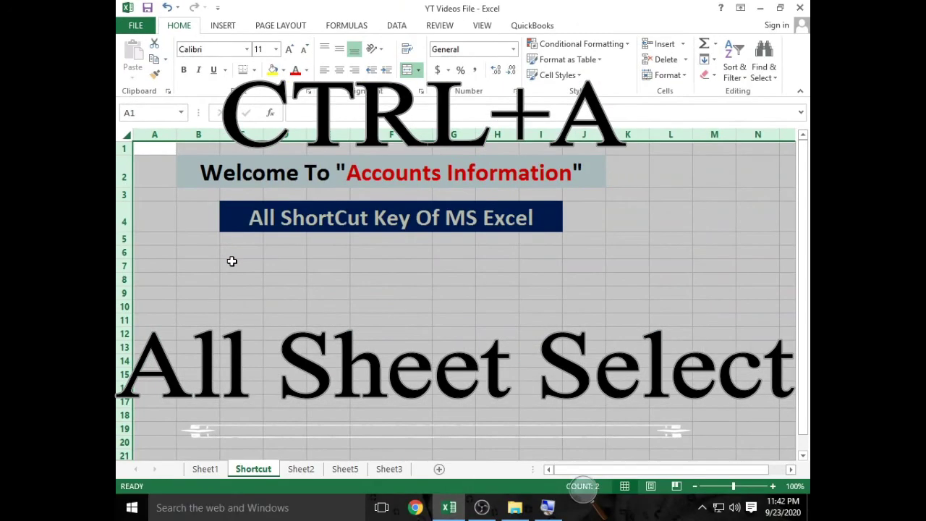
left_click(389, 295)
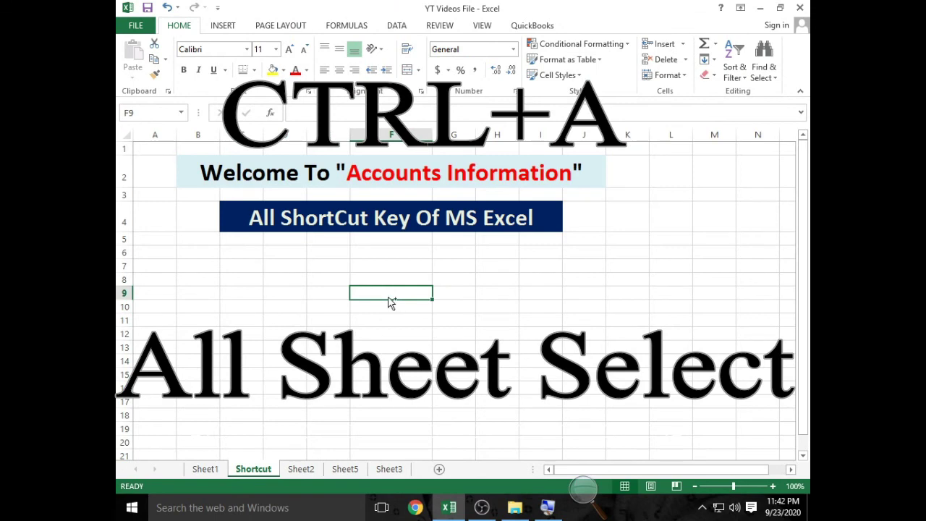
key("ctrl+a")
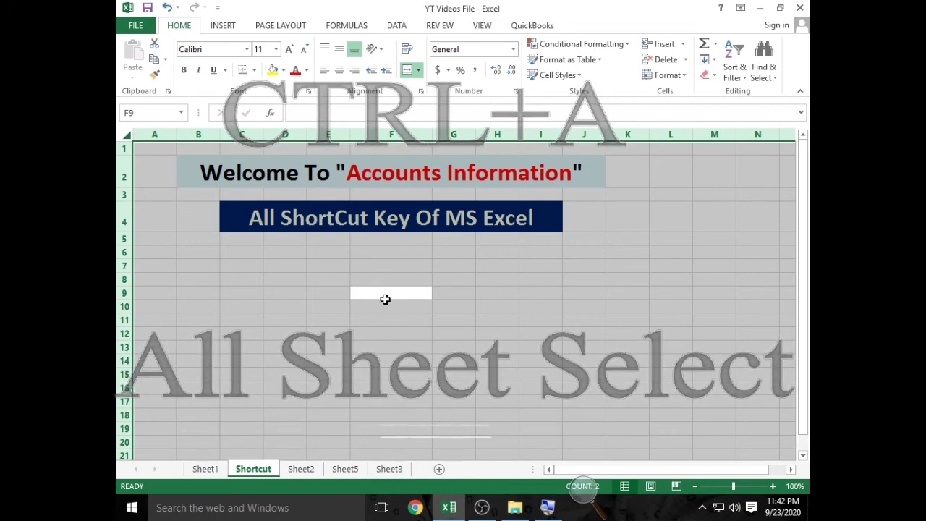
left_click(377, 345)
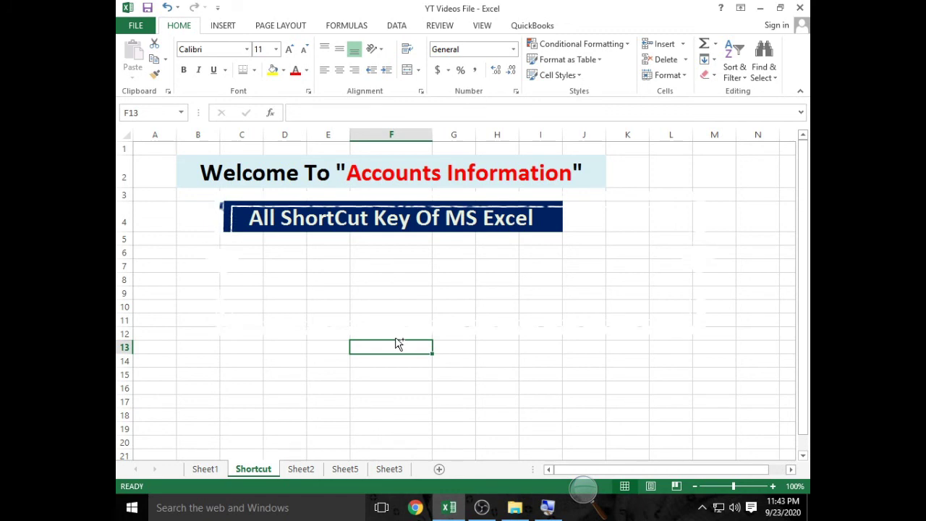
key("ctrl+space")
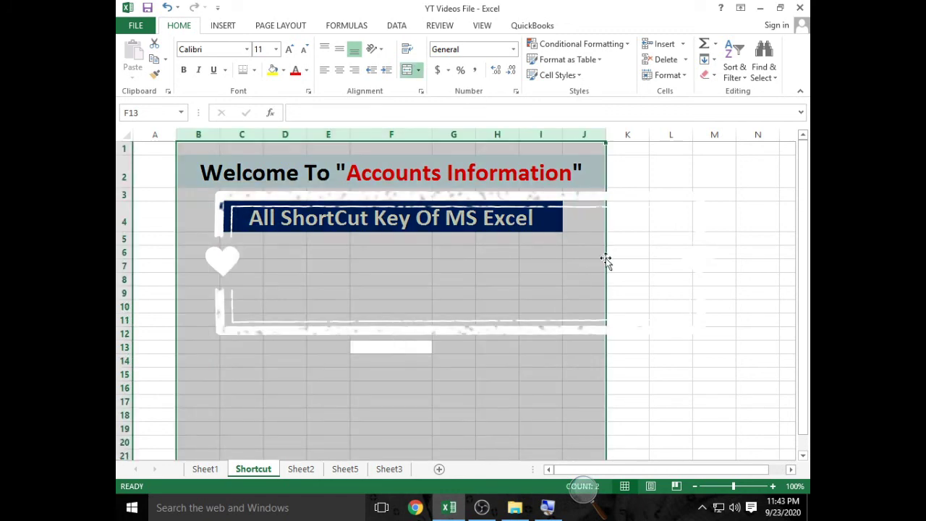
From F13, select whole columns B through J with Ctrl+Space, then select the range B2:J17
left_click(394, 344)
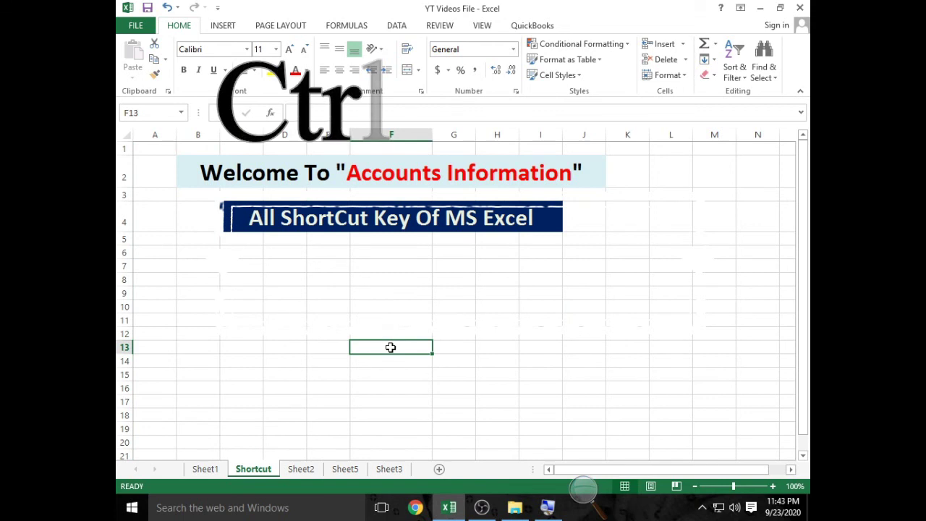
key("ctrl+space")
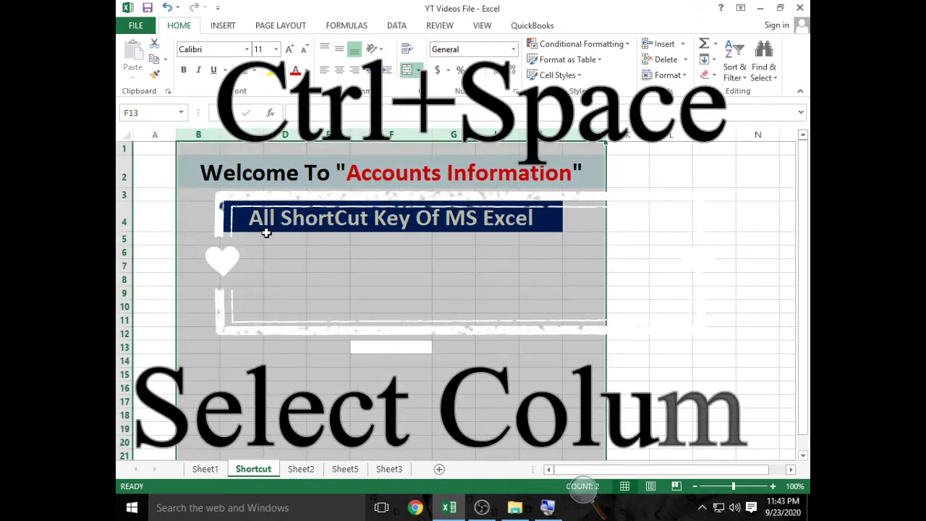
left_click(322, 185)
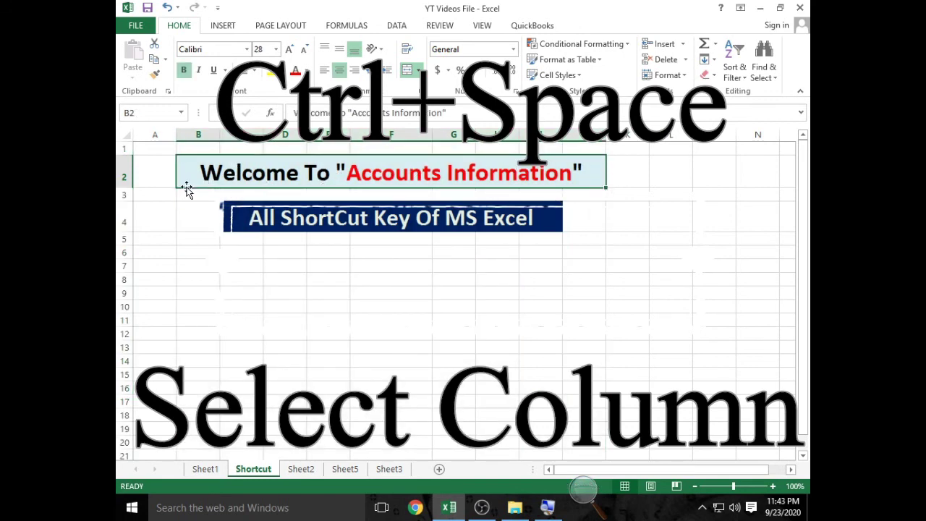
left_click_drag(403, 403, 413, 180)
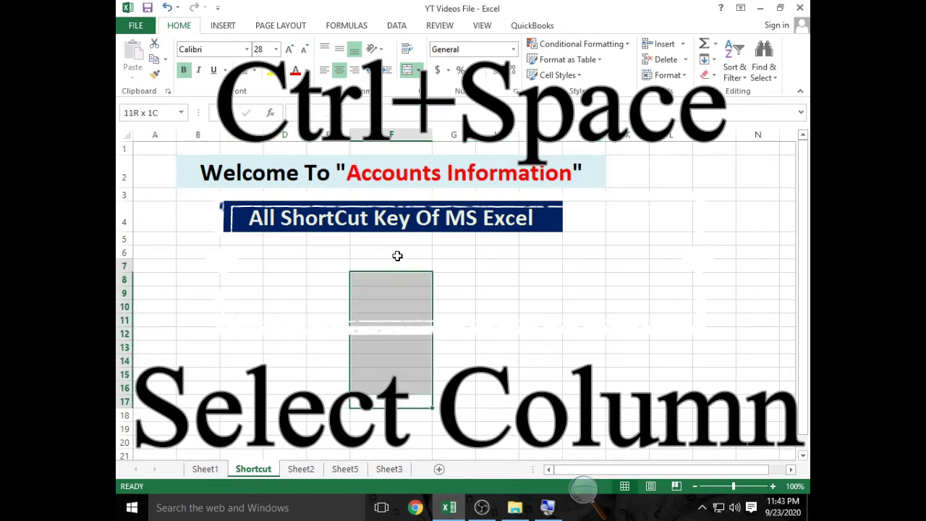
Select all of column L from L8 with Ctrl+Space, then move to cells M3 and I12
left_click(389, 289)
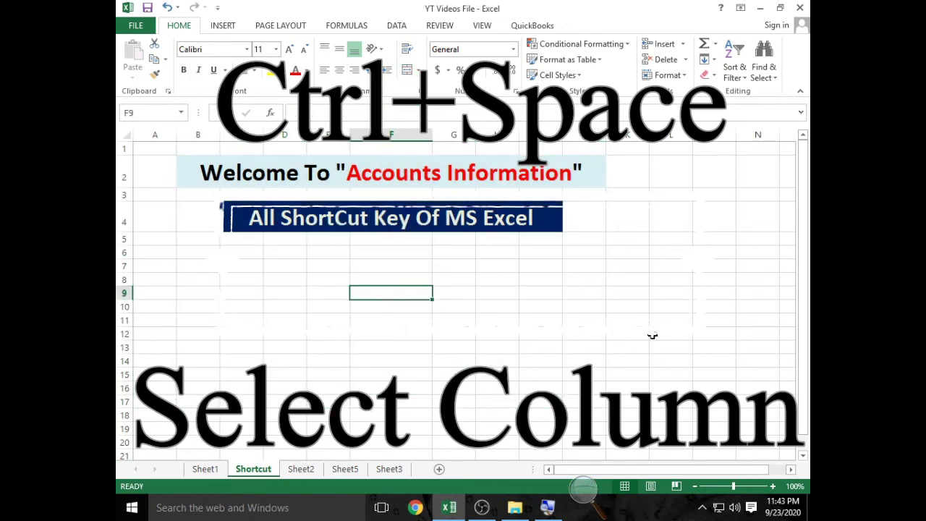
left_click(662, 278)
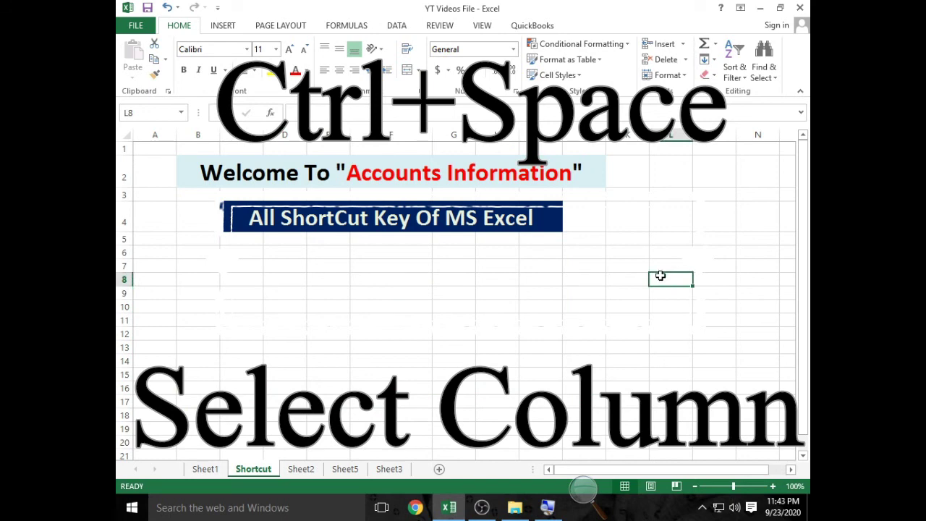
key("ctrl+space")
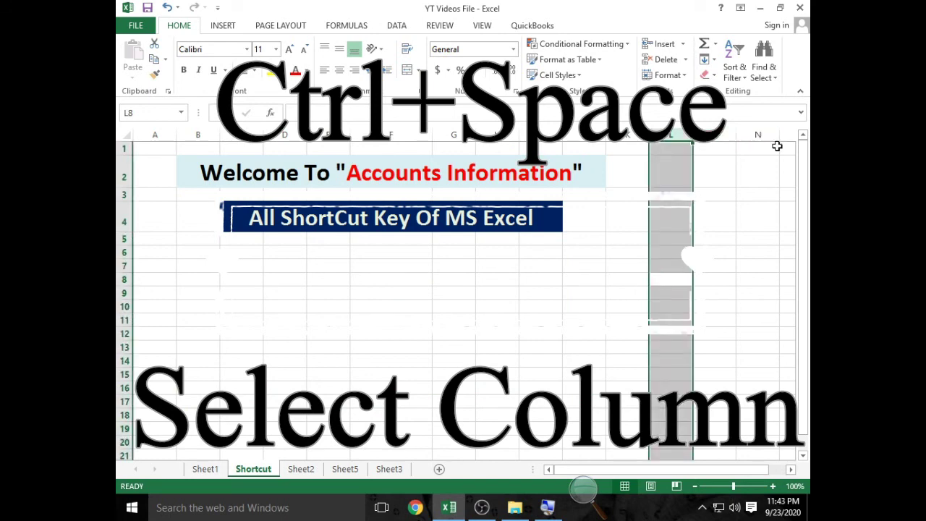
mouse_move(803, 157)
left_mouse_down()
mouse_move(803, 242)
mouse_move(802, 148)
left_mouse_up()
left_click(715, 194)
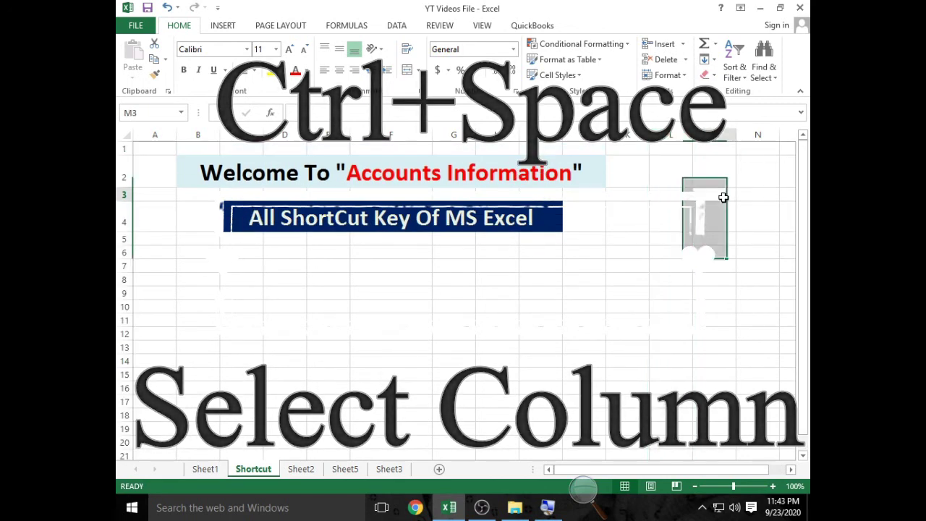
left_click(520, 335)
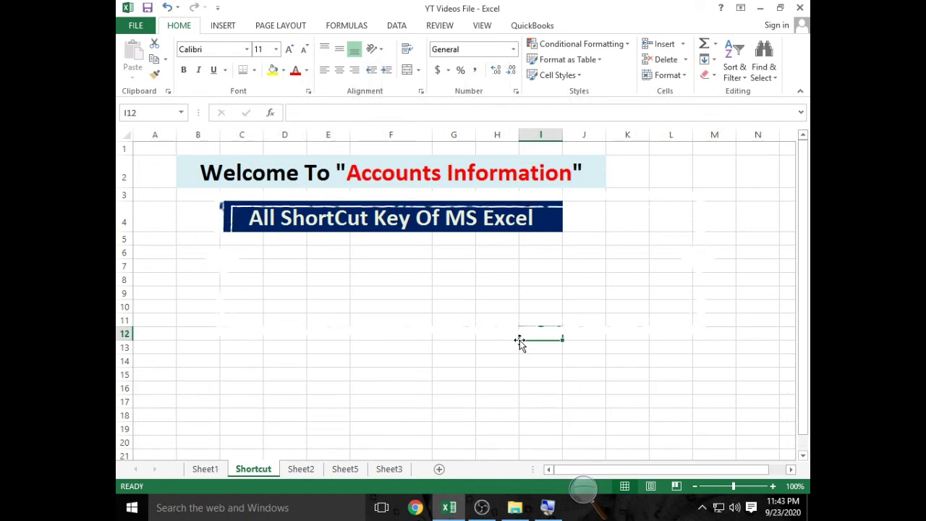
key("shift+space")
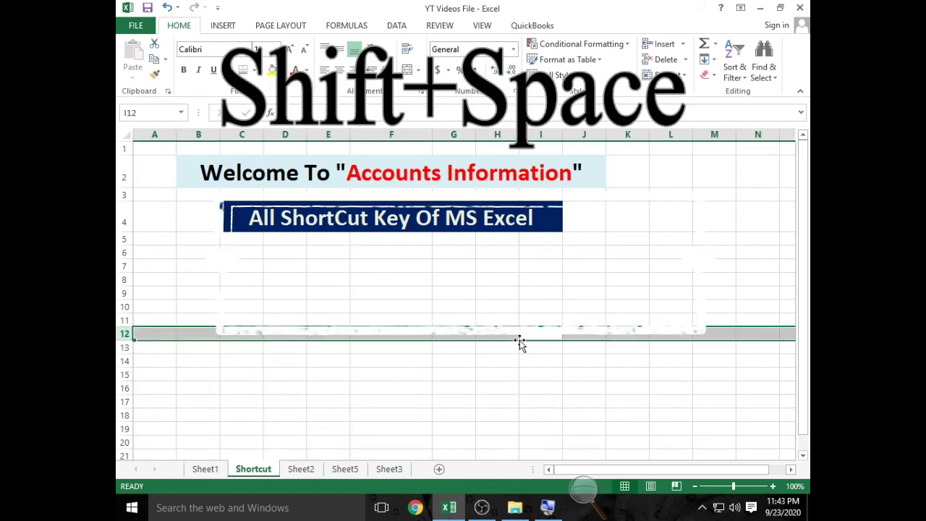
left_click(520, 347)
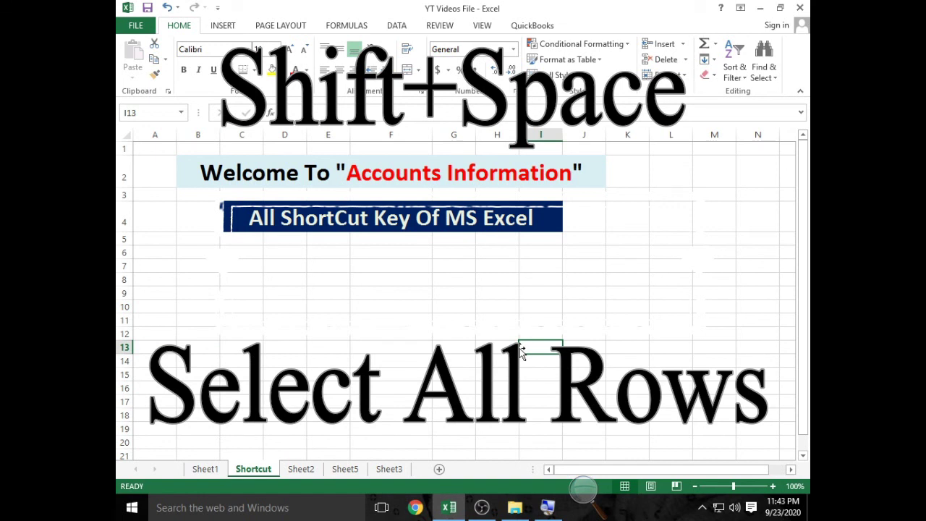
left_click(506, 349)
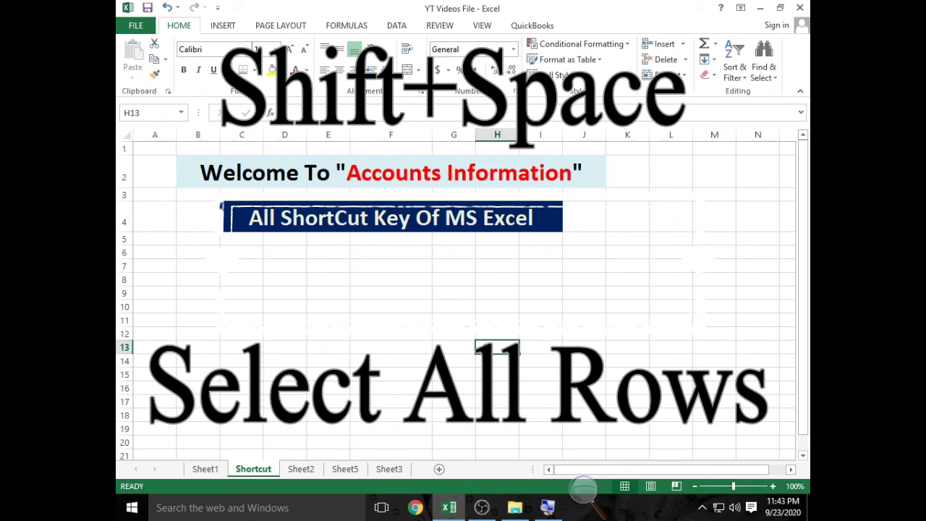
key("shift+space")
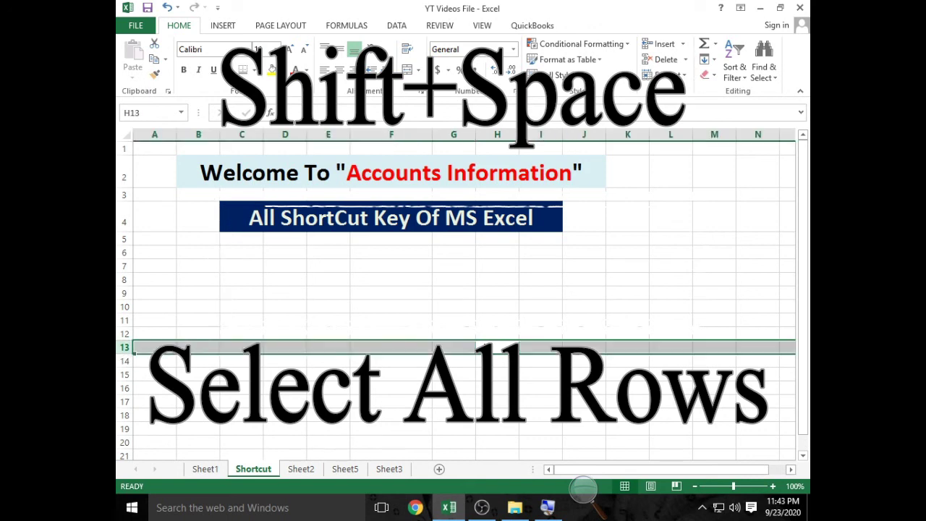
left_click(343, 367)
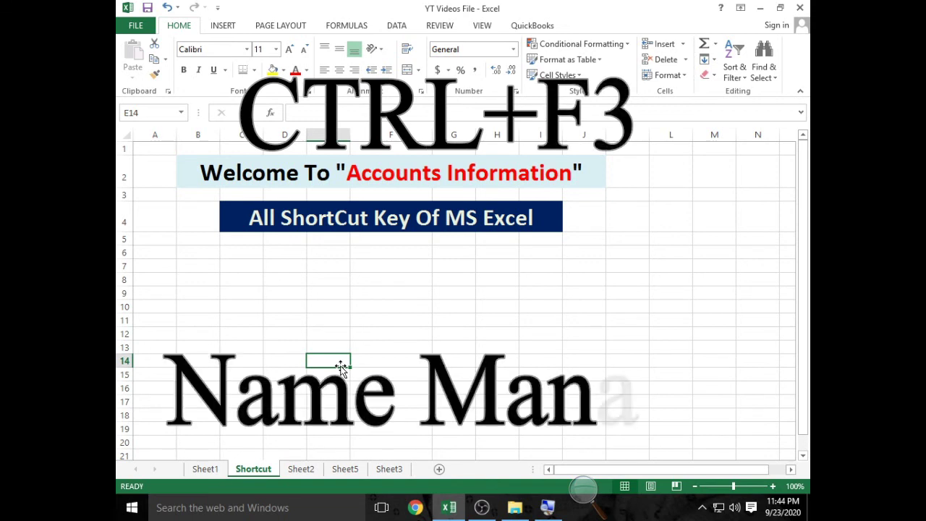
key("ctrl+F3")
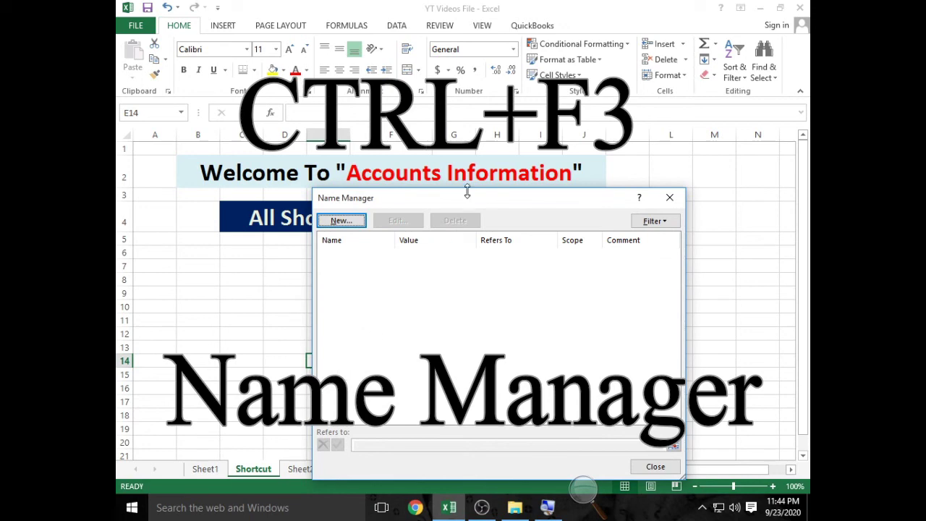
mouse_move(480, 206)
left_mouse_down()
mouse_move(511, 147)
mouse_move(555, 135)
left_mouse_up()
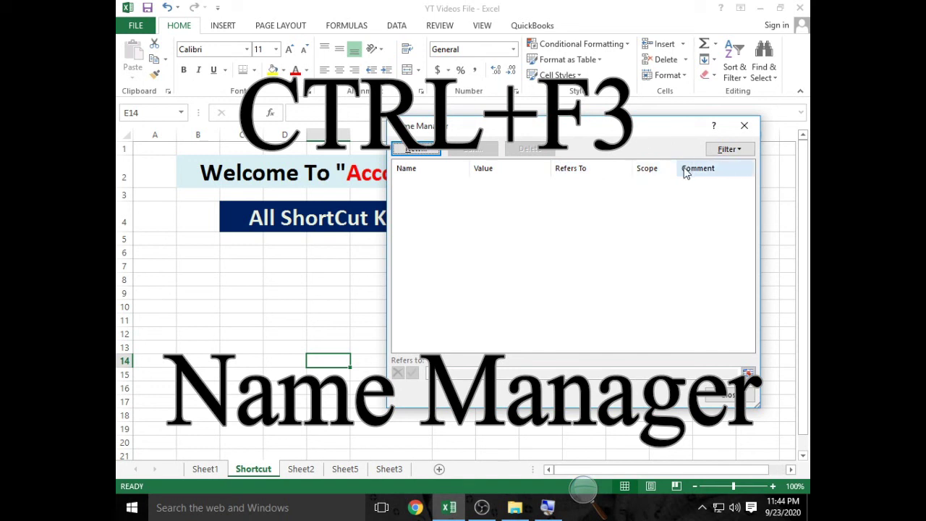
left_click(738, 150)
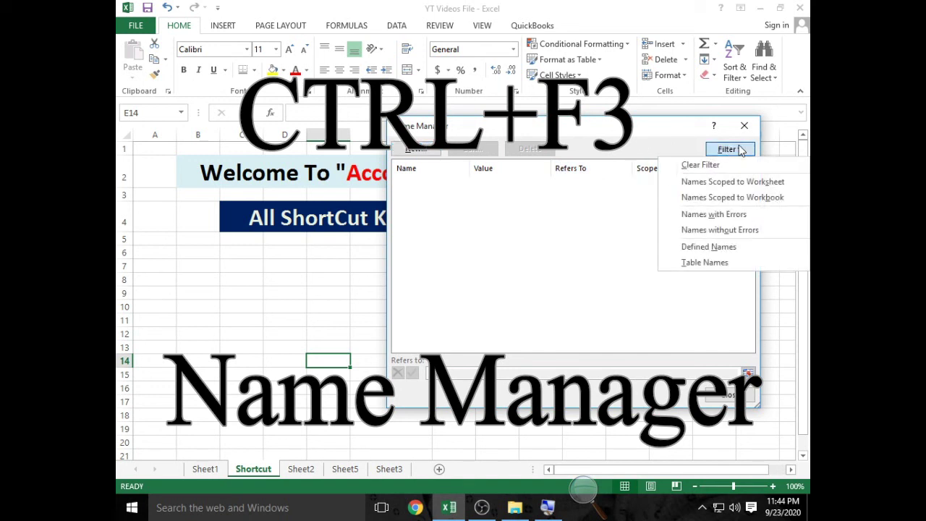
left_click(752, 151)
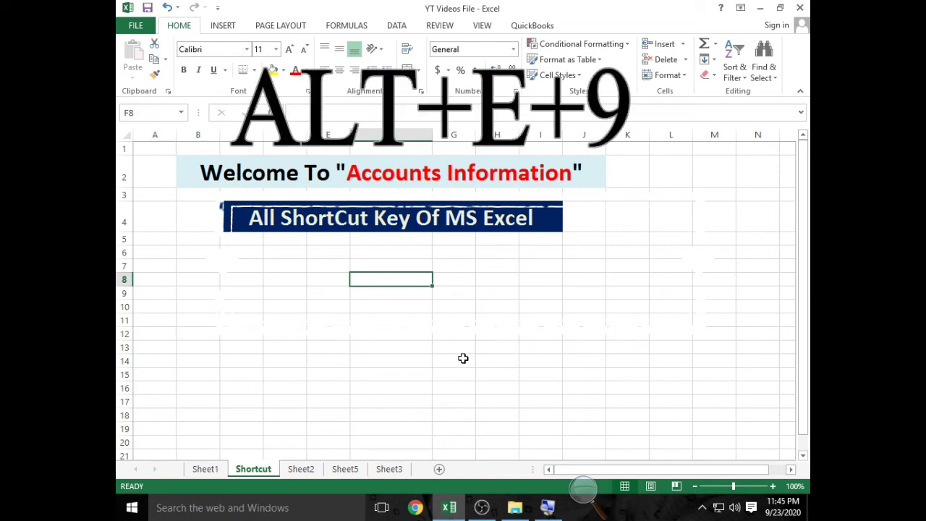
left_click(436, 350)
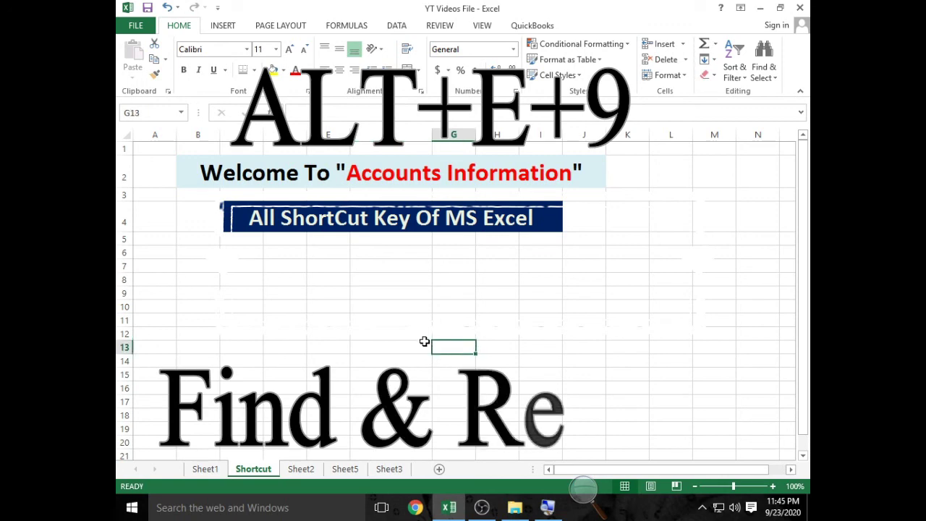
scroll(368, 295, "down", 7)
scroll(369, 295, "up", 7)
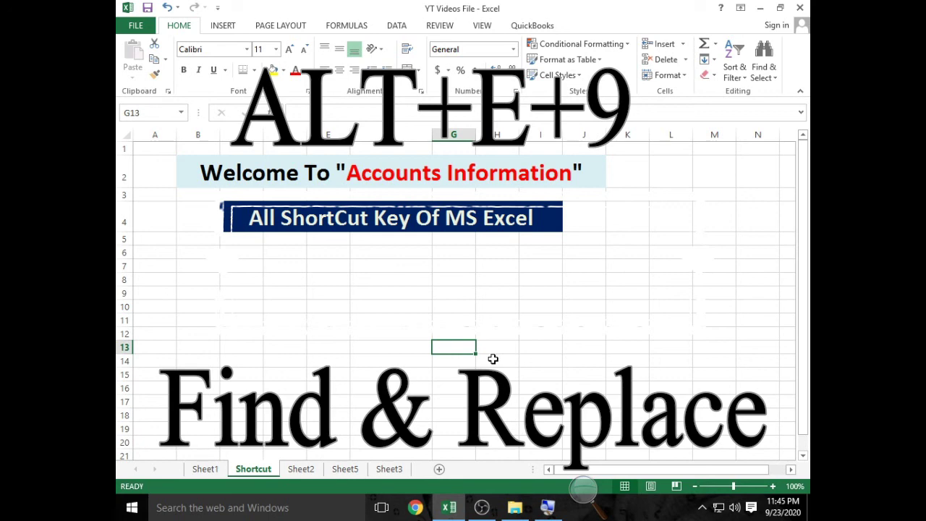
left_click(421, 309)
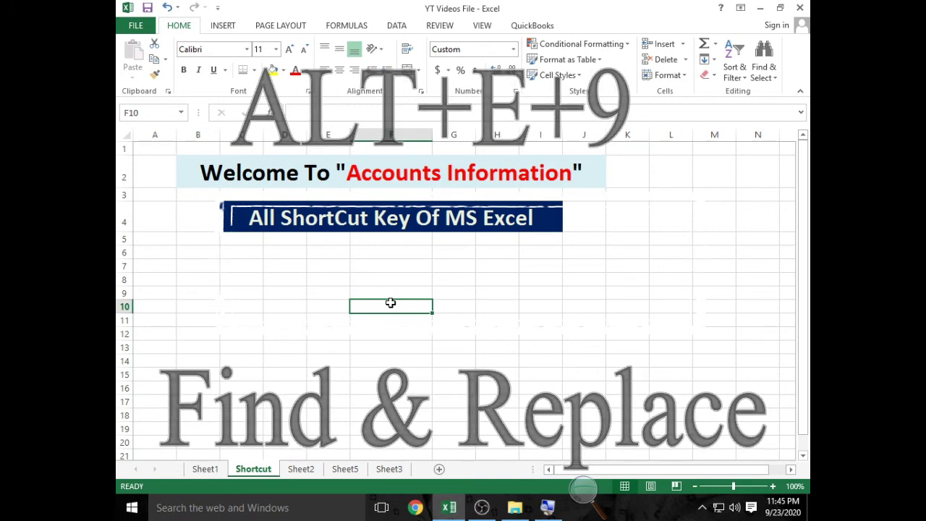
key("alt")
key("e")
key("e")
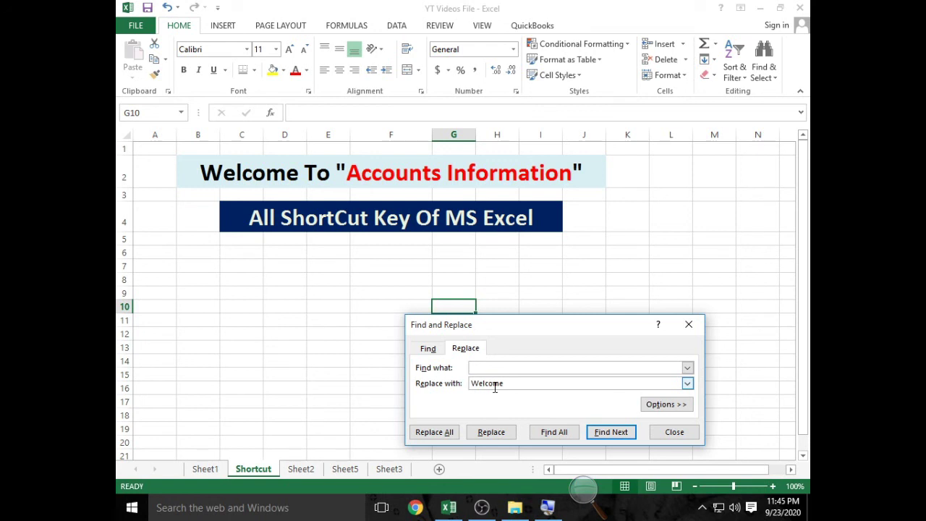
left_click(511, 371)
type("Welcome")
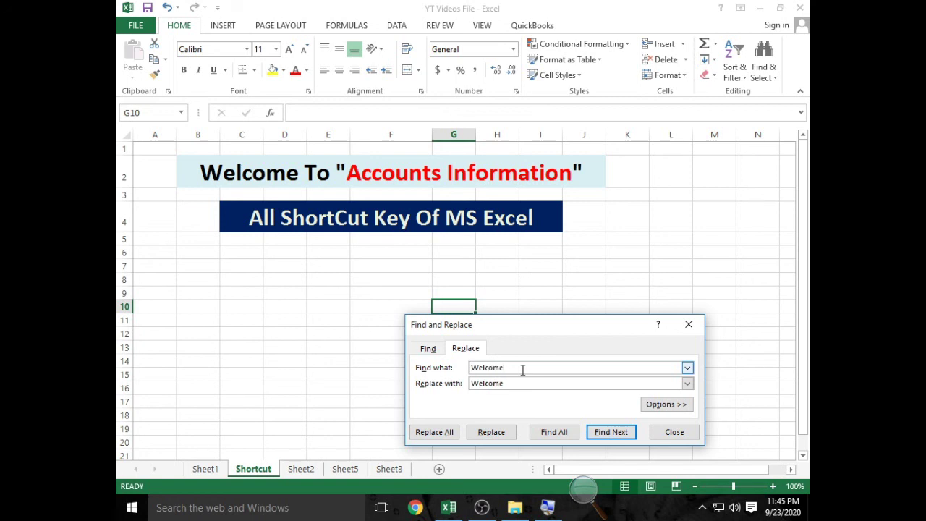
key("Return")
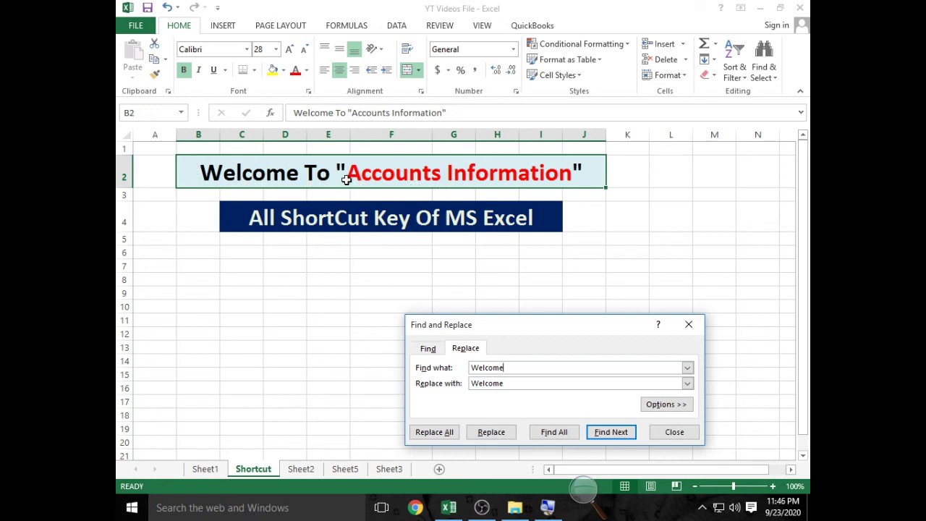
left_click(254, 171)
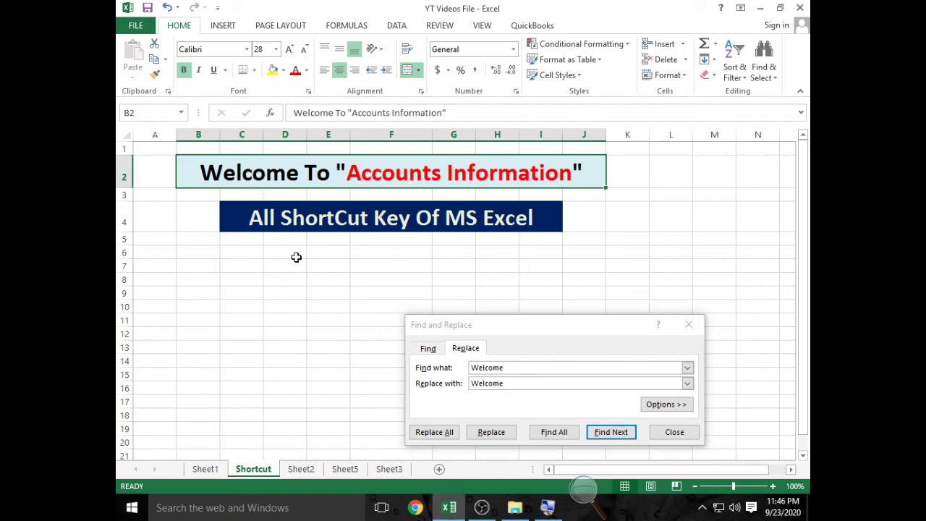
left_click(689, 324)
left_click(425, 321)
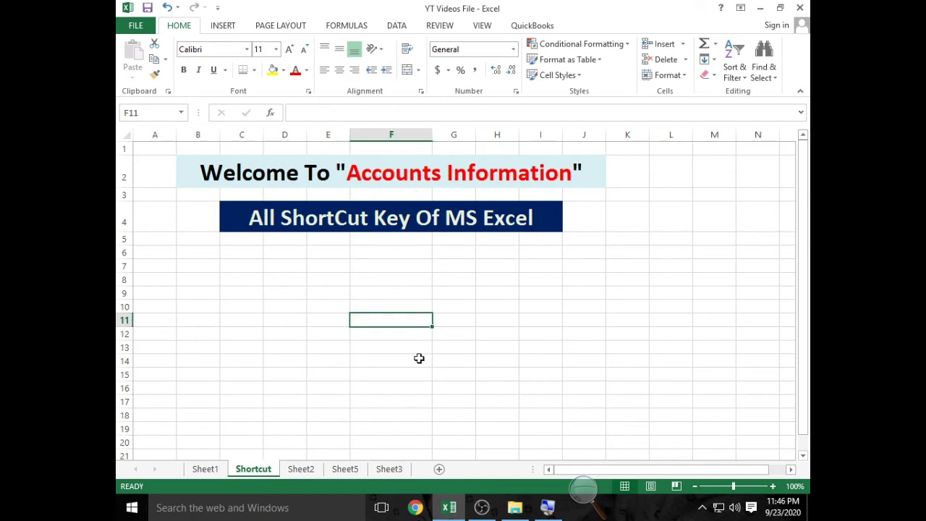
left_click(449, 377)
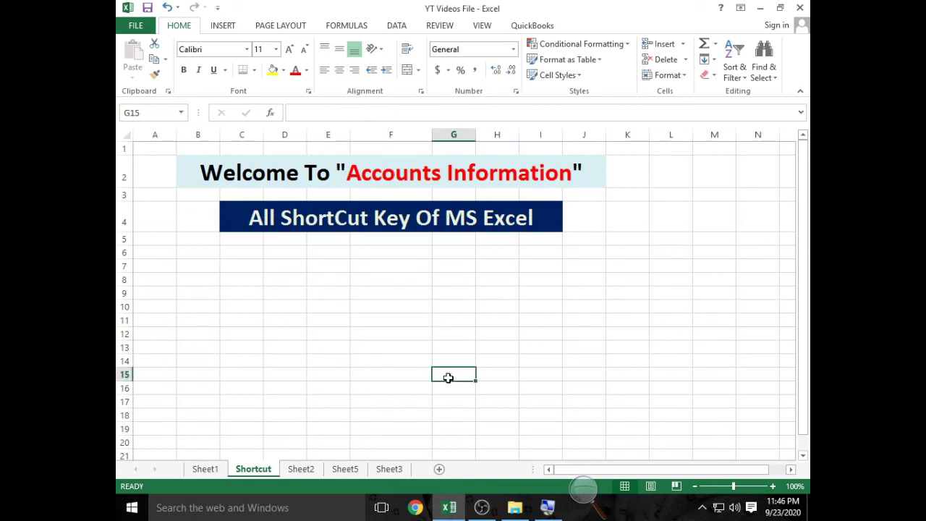
key("ctrl+f")
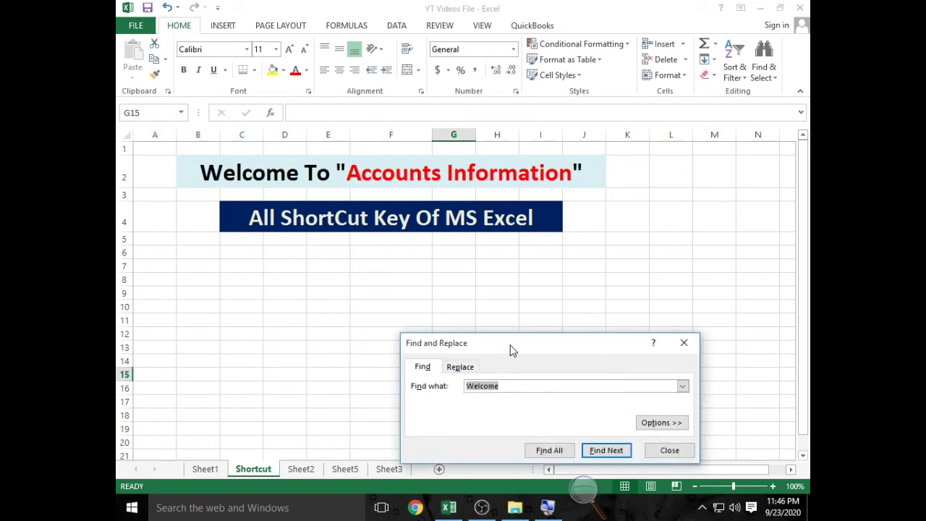
left_click_drag(511, 350, 523, 288)
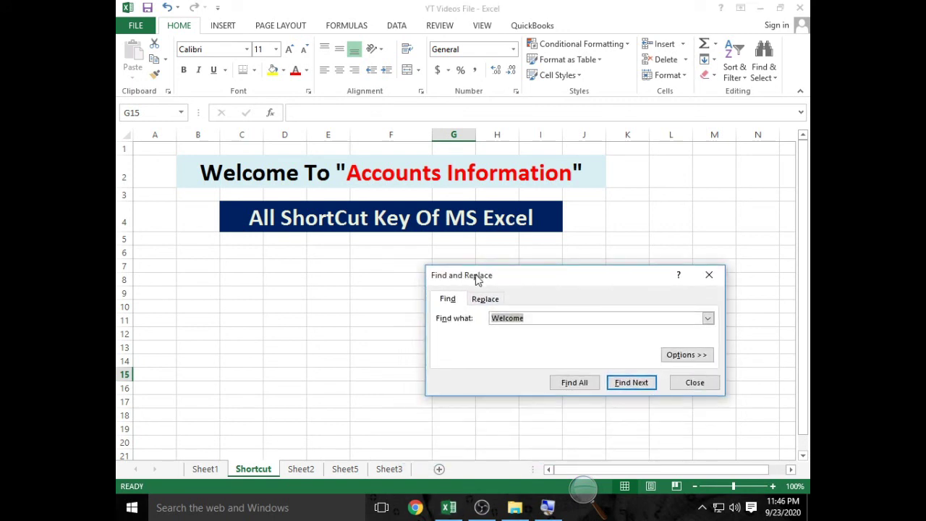
left_click(720, 282)
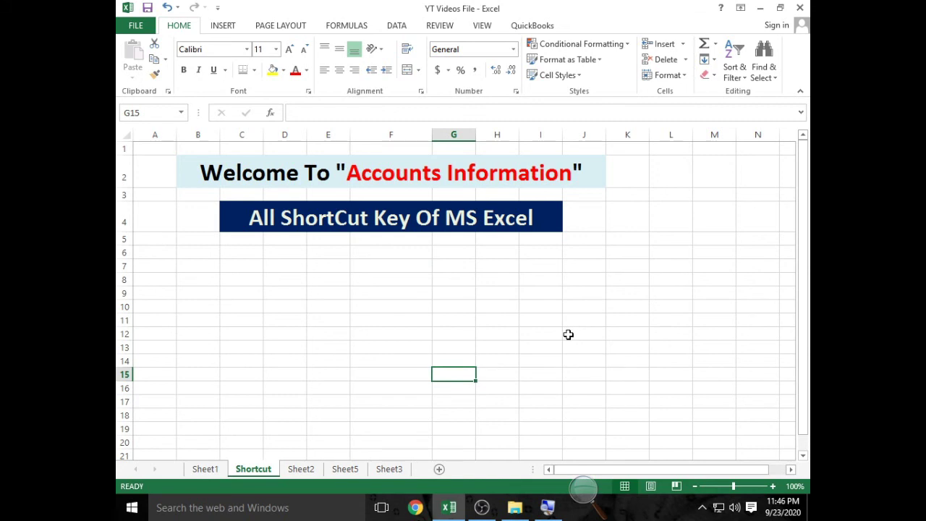
key("alt+e")
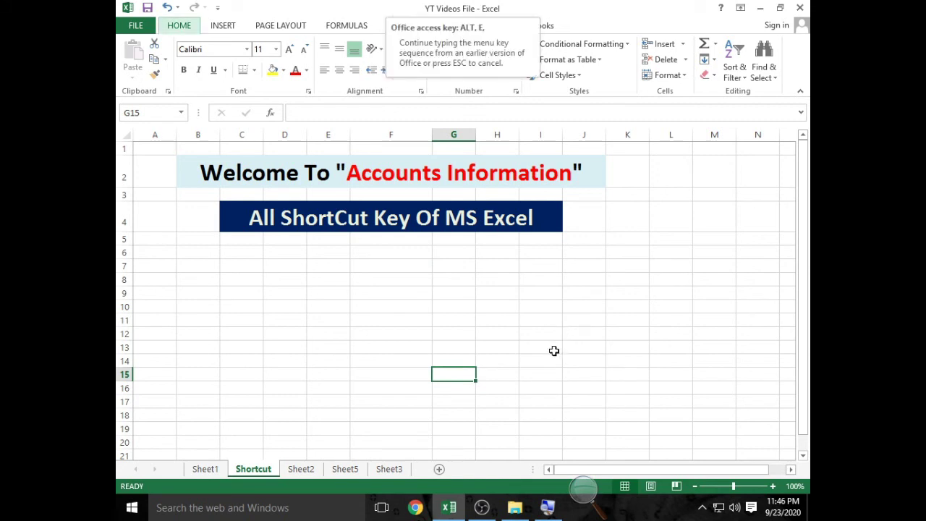
left_click(534, 364)
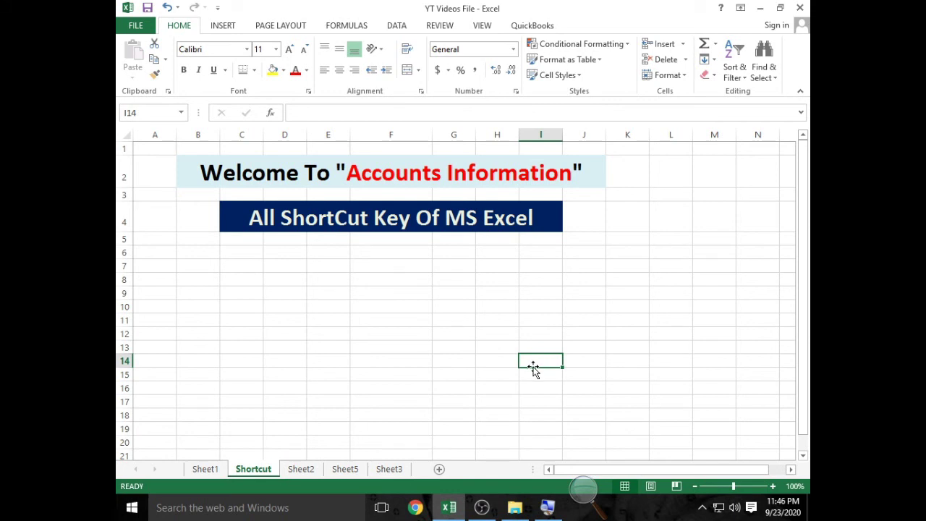
key("alt+e")
key("e")
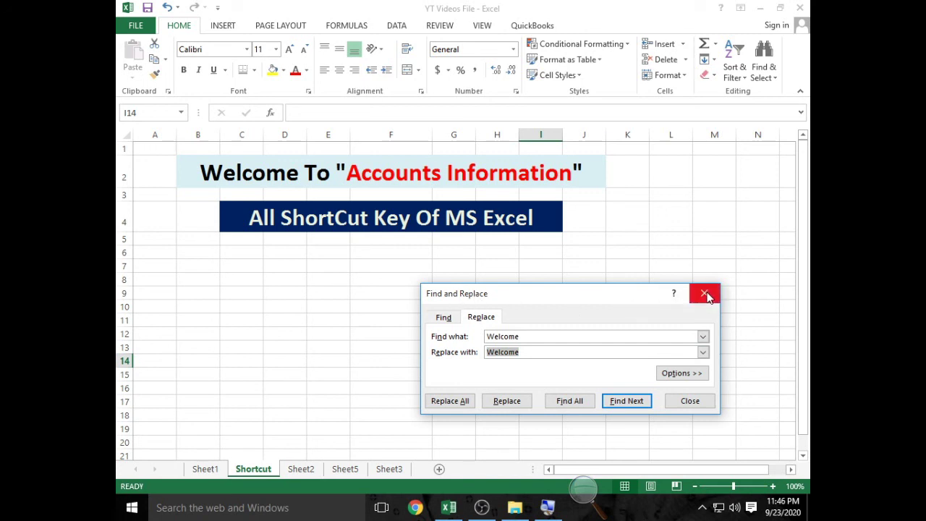
left_click(703, 293)
left_click(554, 294)
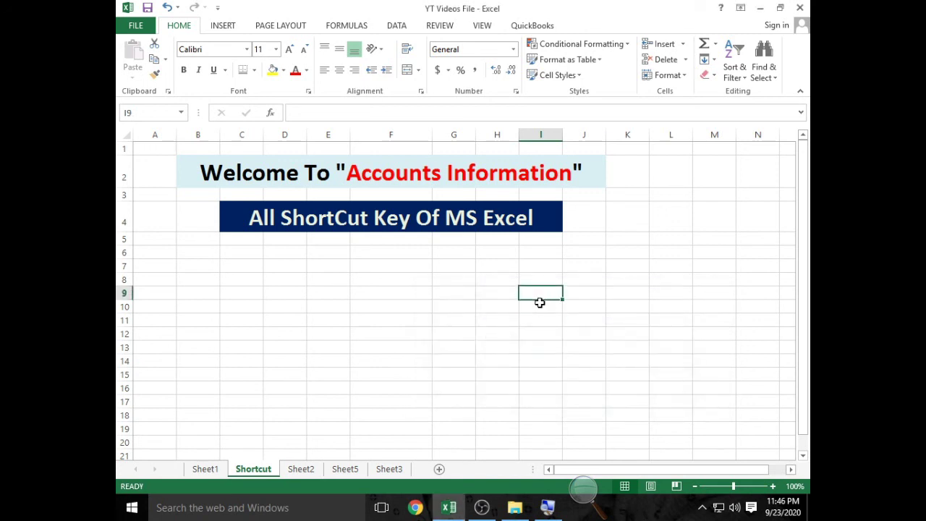
left_click(492, 357)
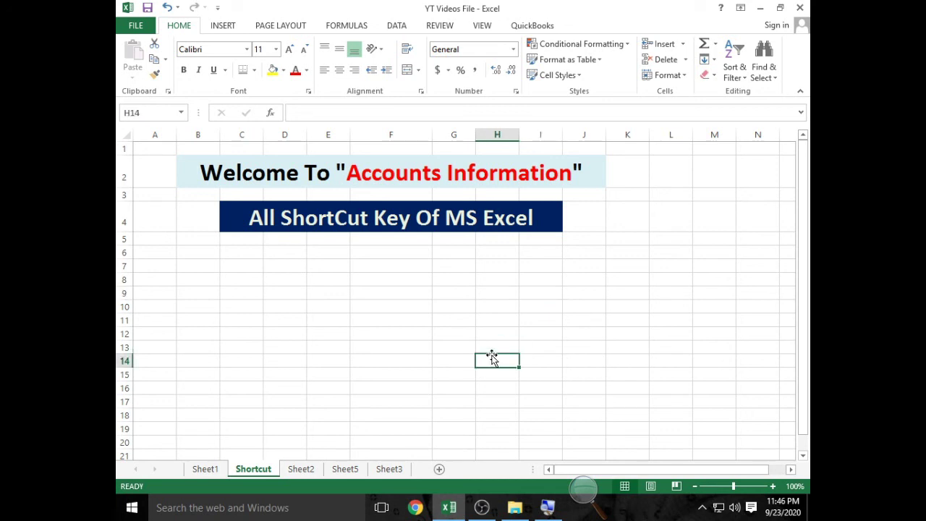
left_click(552, 252)
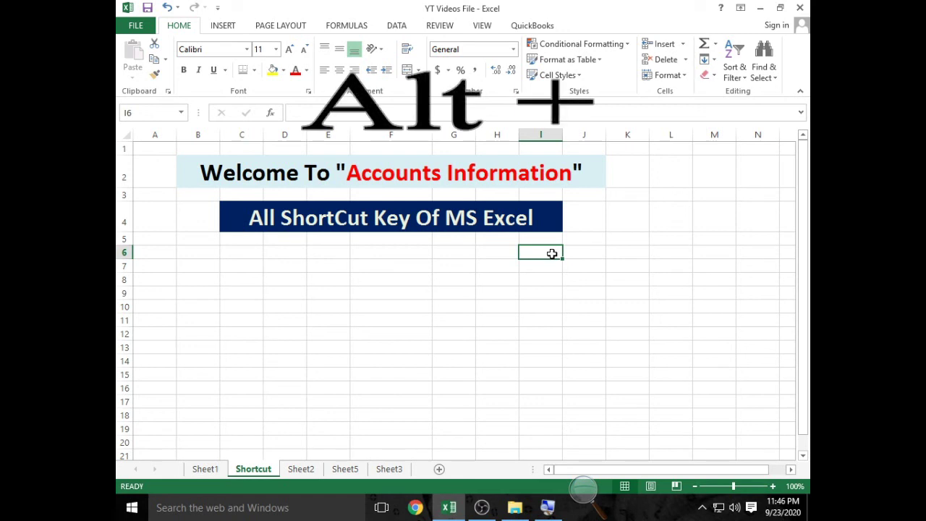
key("alt+apostrophe")
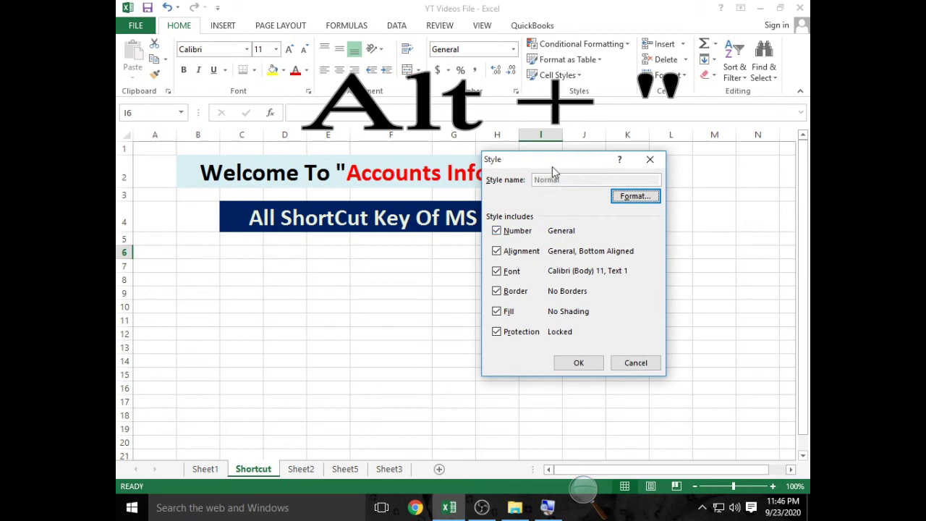
mouse_move(552, 164)
left_mouse_down()
mouse_move(516, 226)
mouse_move(453, 249)
left_mouse_up()
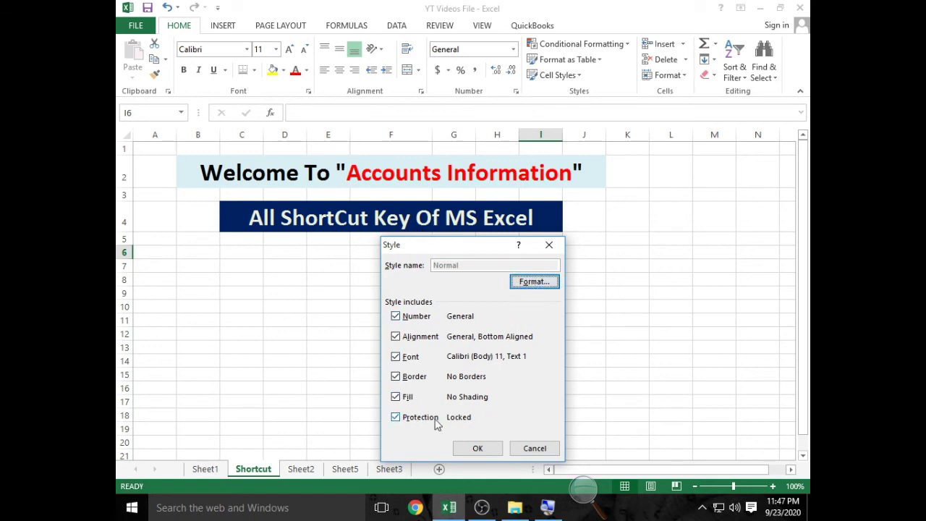
left_click(547, 247)
left_click(489, 304)
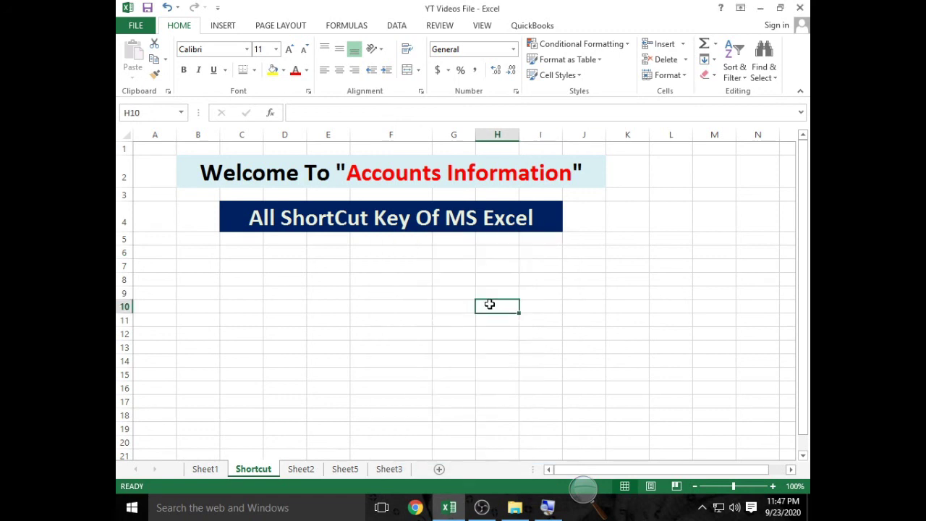